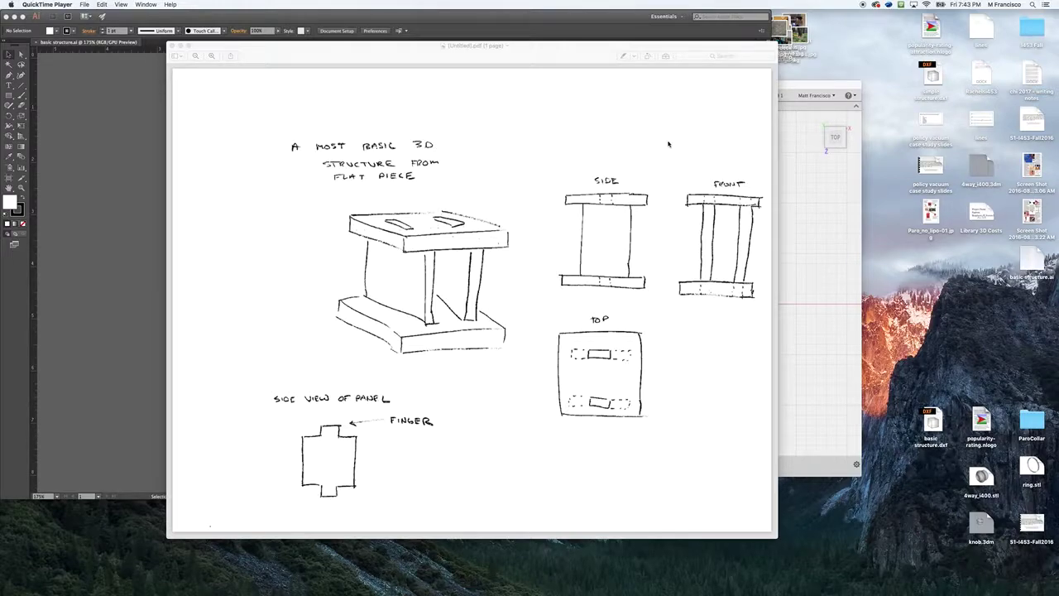
# Switch to the Illustrator document and draw a second artboard about 3.5 in wide and 2.4 in high beside the existing one
pyautogui.click(801, 222)
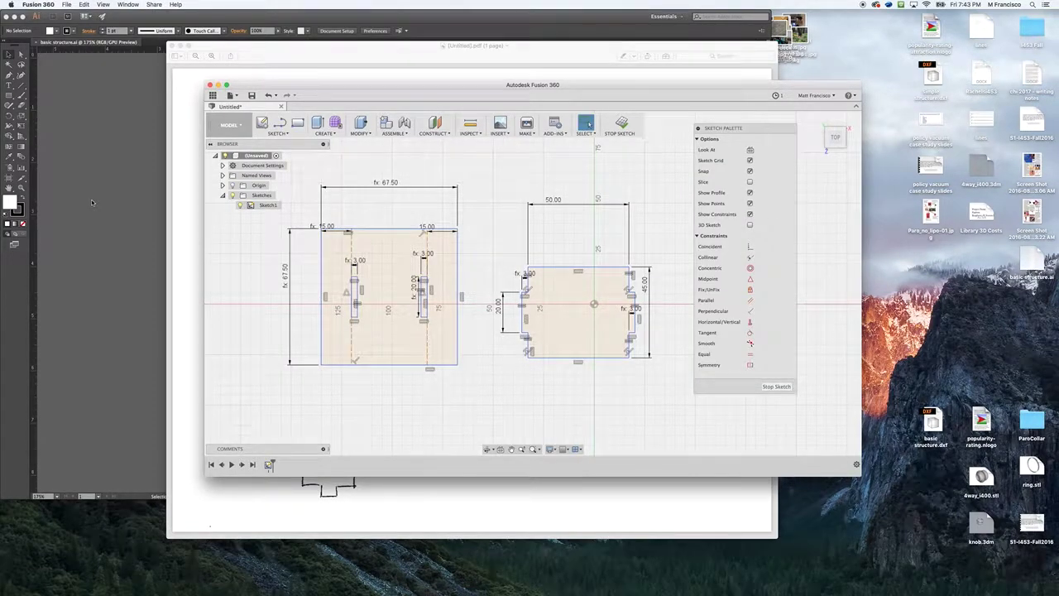
pyautogui.click(91, 200)
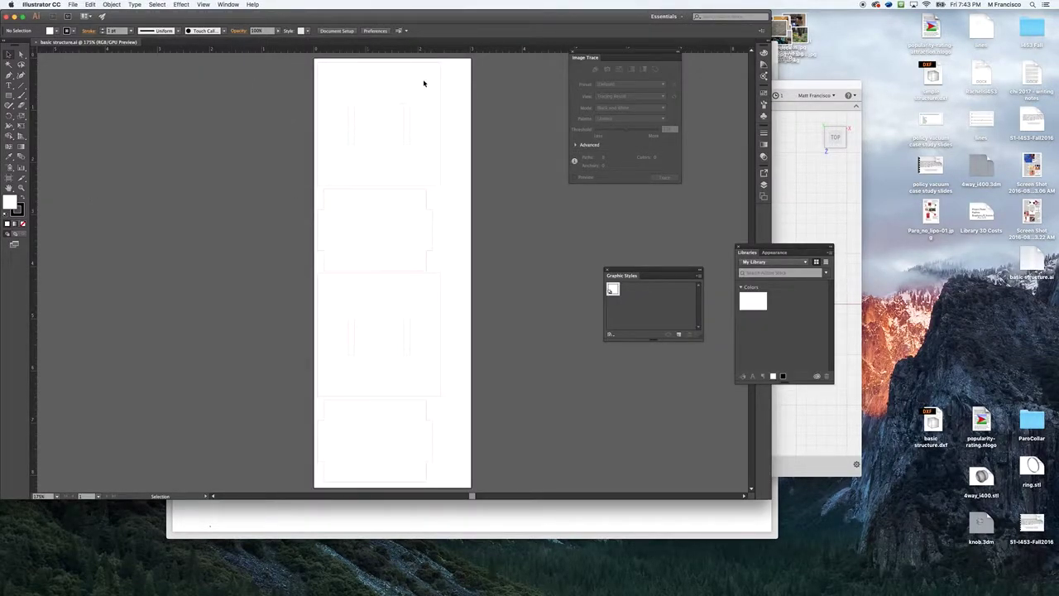
pyautogui.click(9, 179)
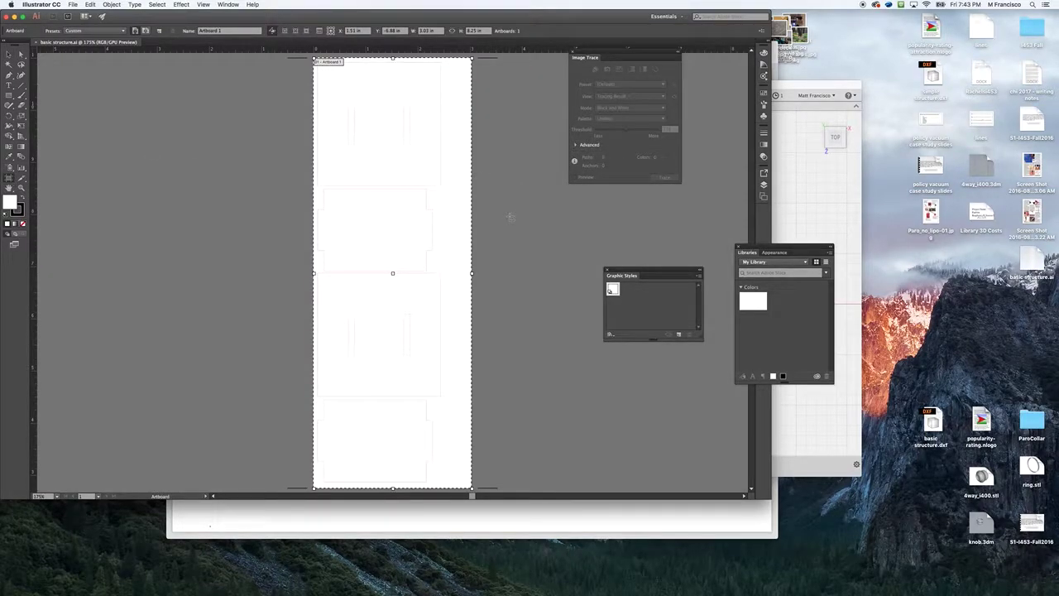
pyautogui.press('Up')
pyautogui.hscroll(10, 502, 218)
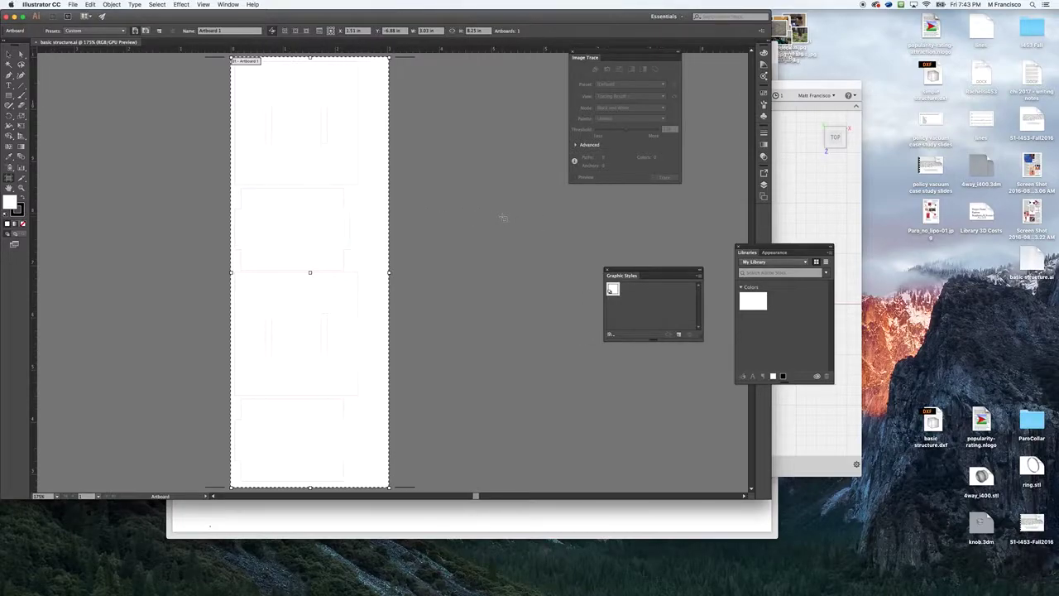
pyautogui.hscroll(-10, 347, 223)
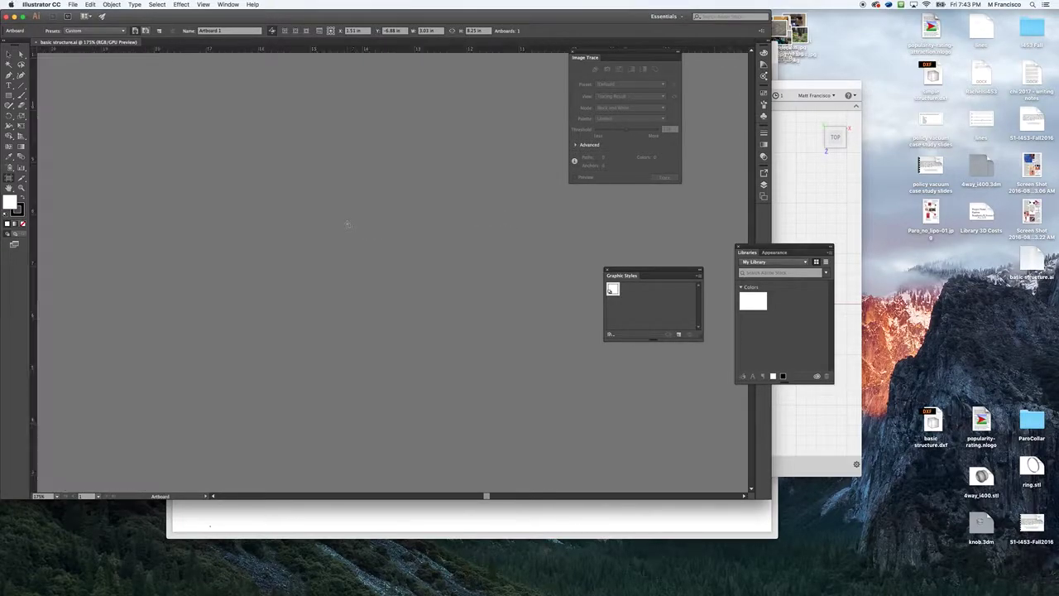
pyautogui.hscroll(-3, 348, 223)
pyautogui.hscroll(8, 347, 223)
pyautogui.hscroll(5, 347, 223)
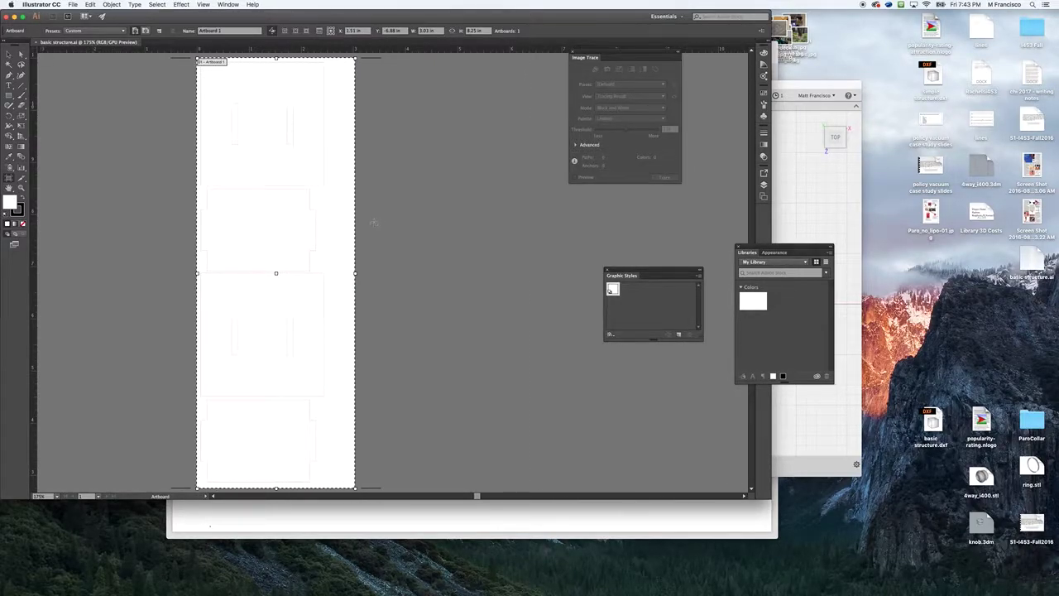
pyautogui.moveTo(397, 209); pyautogui.dragTo(581, 332)
# Set the new artboard's size to 5 in wide by 3 in high and leave artboard editing
pyautogui.click(393, 31)
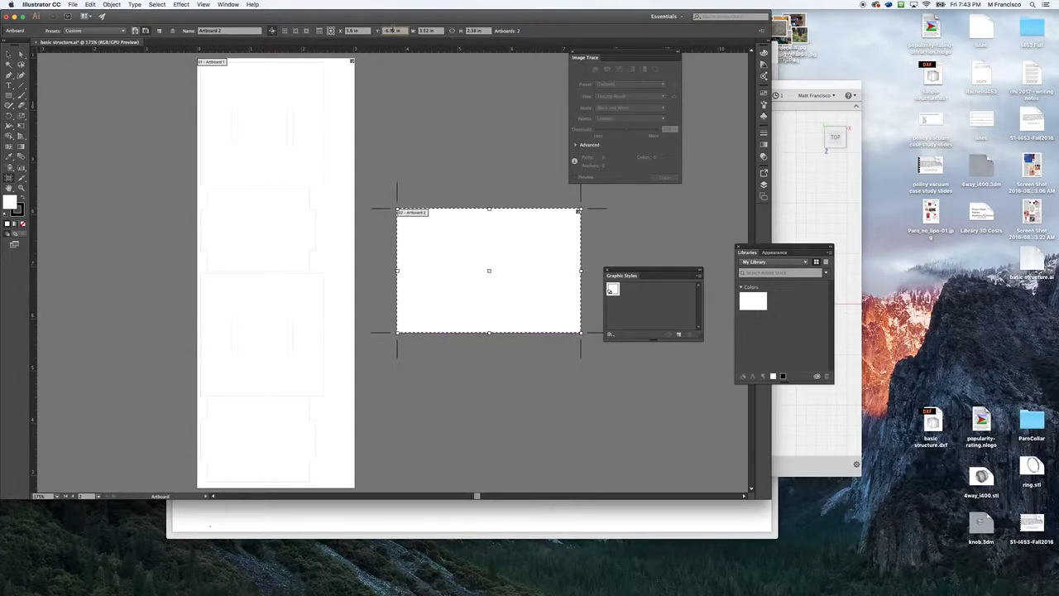
pyautogui.press('BackSpace')
pyautogui.press('Tab')
pyautogui.press('BackSpace')
pyautogui.press('Tab')
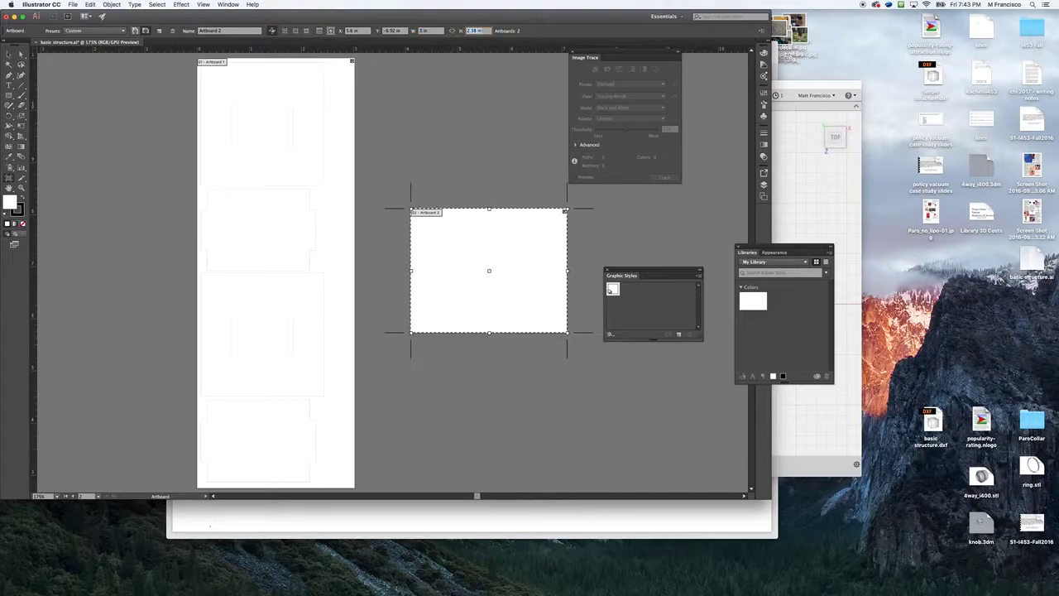
pyautogui.write('2')
pyautogui.click(428, 31)
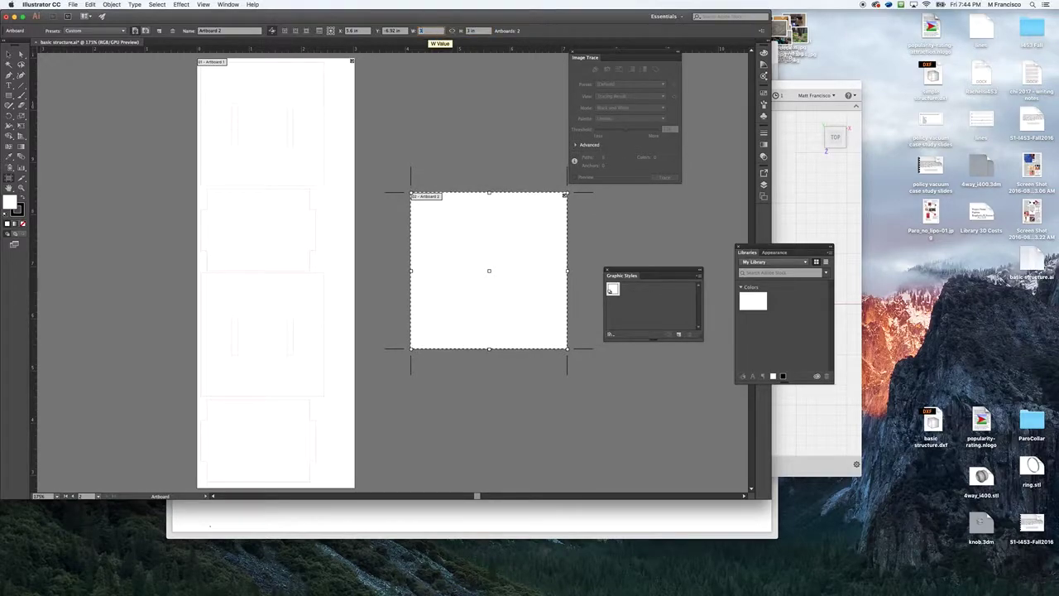
pyautogui.write('5')
pyautogui.press('Return')
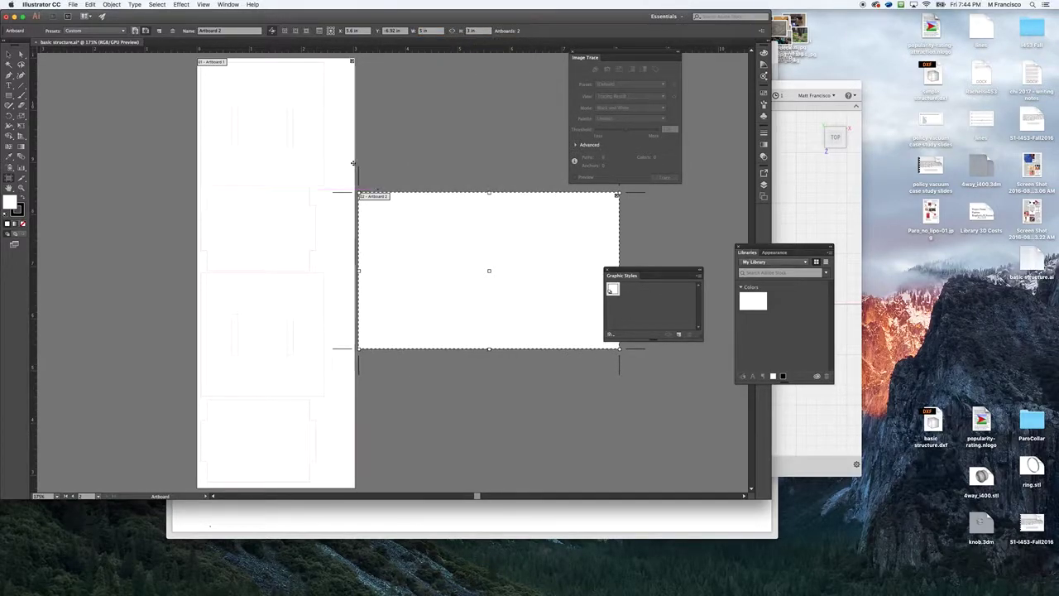
pyautogui.press('Escape')
# Move the upper slotted square panel from the first artboard onto the new artboard
pyautogui.scroll(-1, 409, 281)
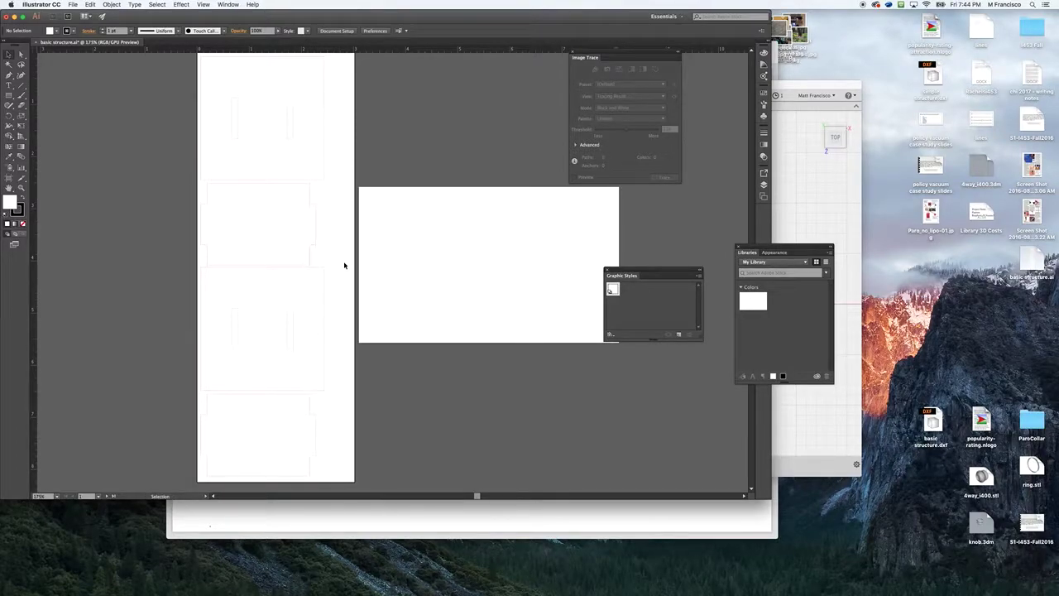
pyautogui.moveTo(326, 173); pyautogui.dragTo(494, 315)
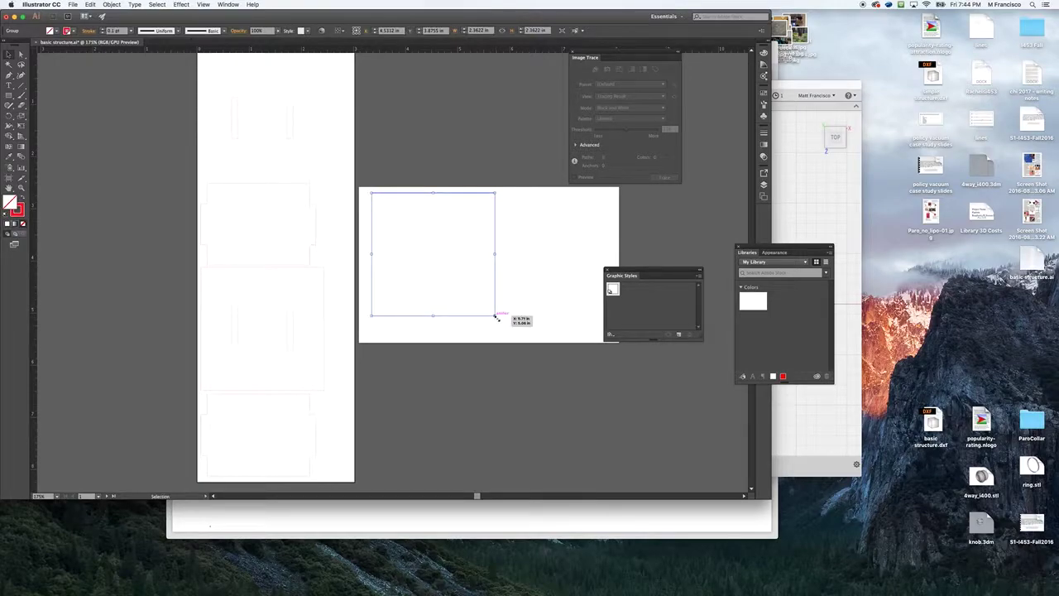
pyautogui.click(494, 315)
pyautogui.moveTo(495, 315); pyautogui.dragTo(442, 263)
pyautogui.press('super+c')
pyautogui.press('super+v')
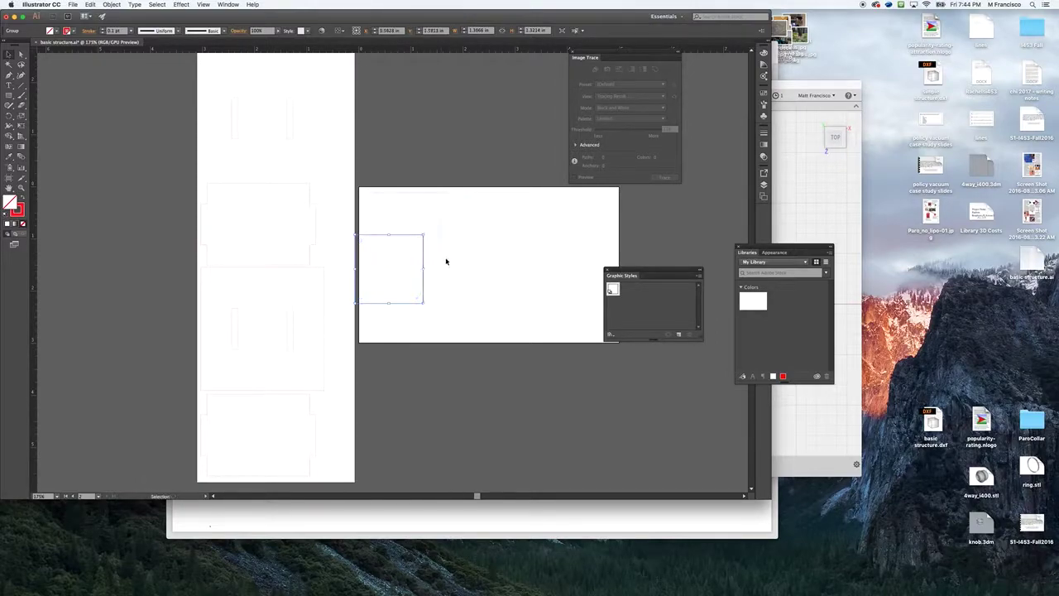
pyautogui.press('super+z')
pyautogui.press('super+z')
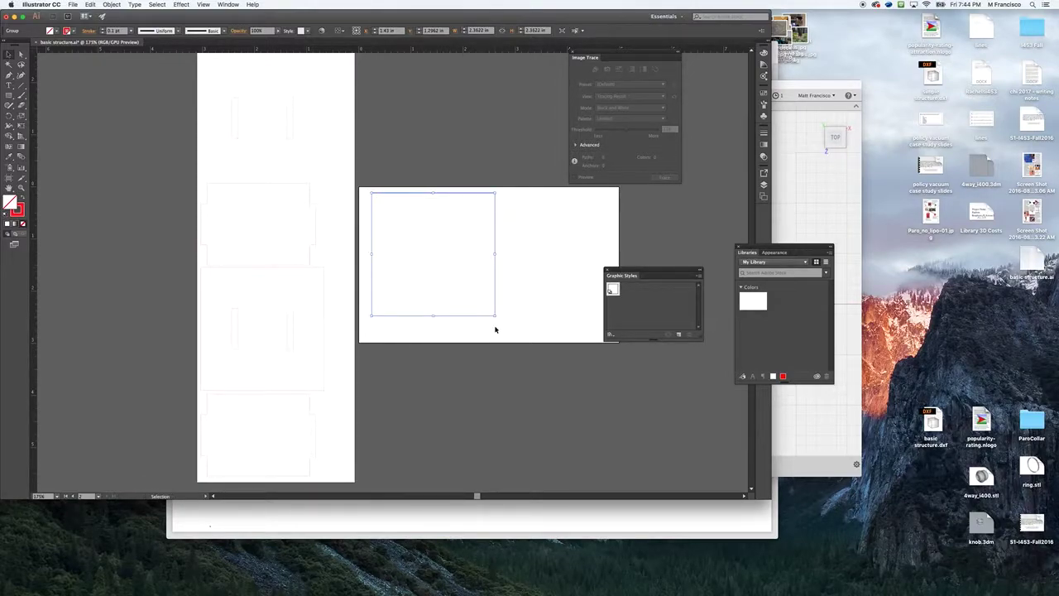
# Scale the square panel proportionally to about 1.2 in and place a copy of it directly below
pyautogui.moveTo(497, 316); pyautogui.dragTo(435, 255)
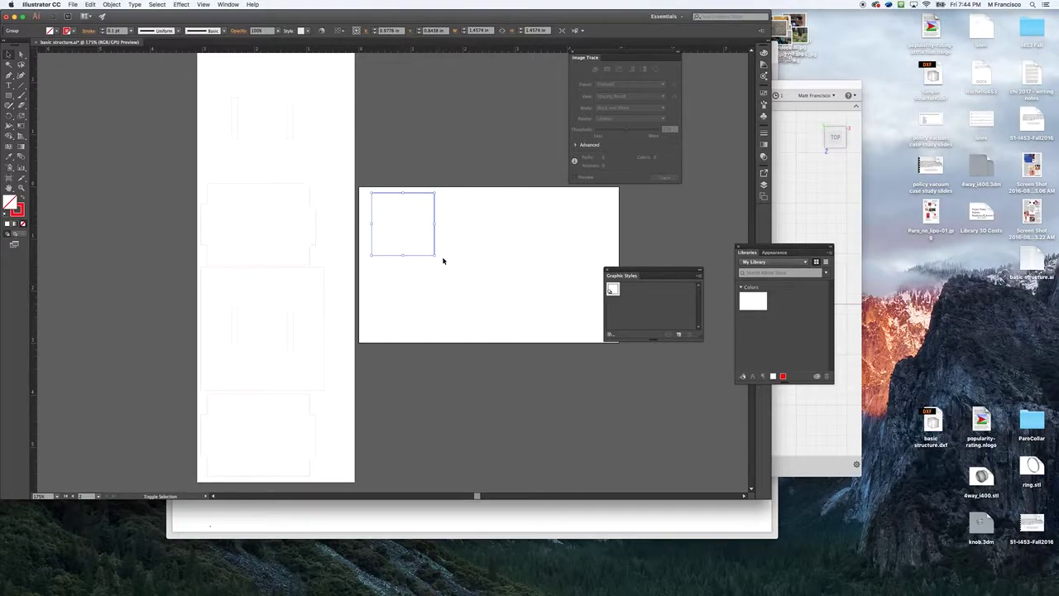
pyautogui.press('super+c')
pyautogui.press('super+v')
pyautogui.press('v')
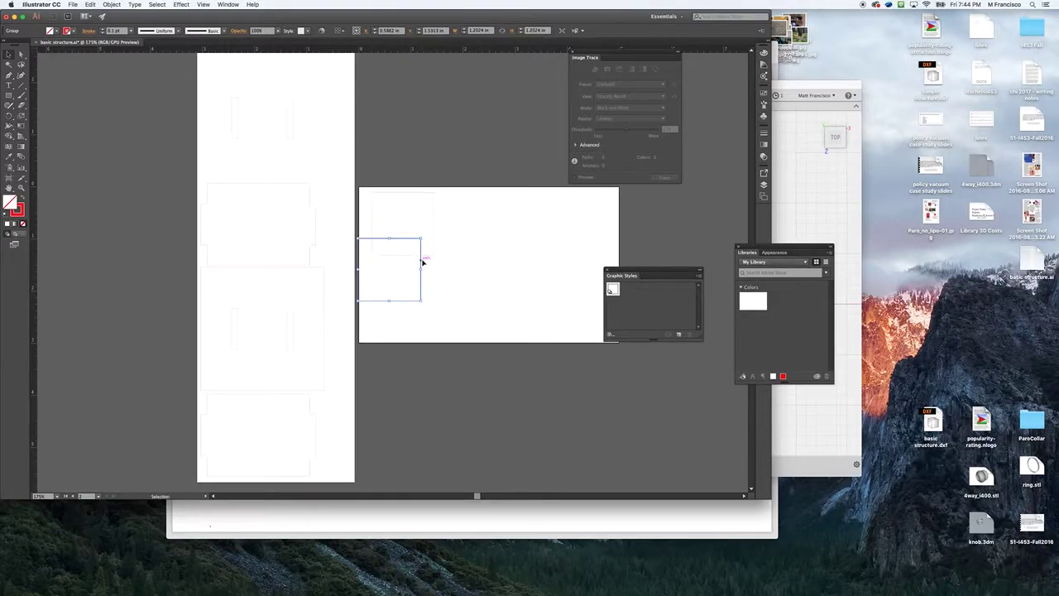
pyautogui.moveTo(426, 269); pyautogui.dragTo(440, 290)
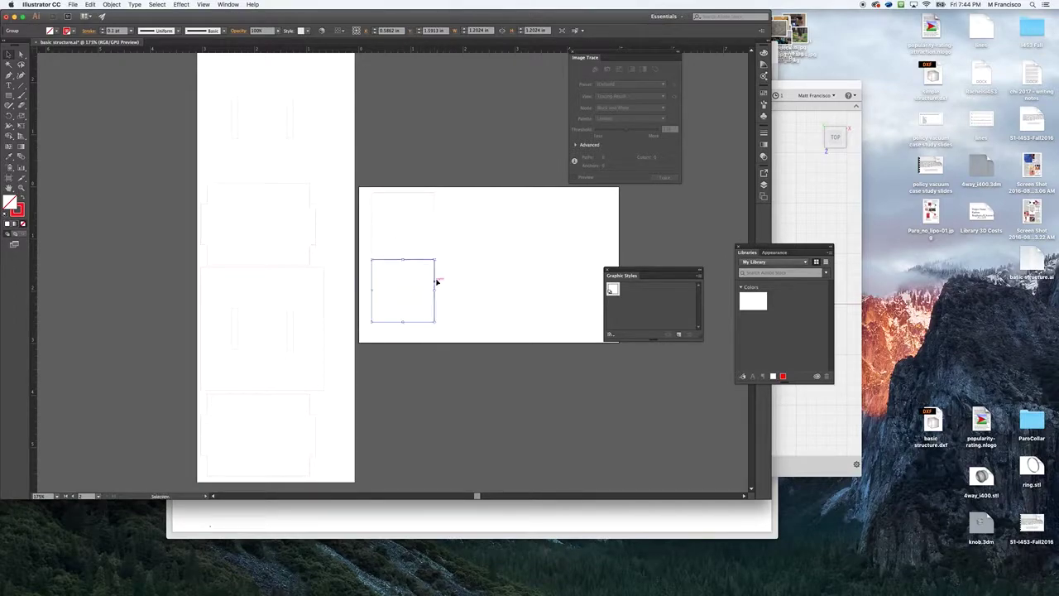
# Move the upper finger panel onto the new artboard and delete both scaled-down square panels
pyautogui.moveTo(315, 249); pyautogui.dragTo(571, 270)
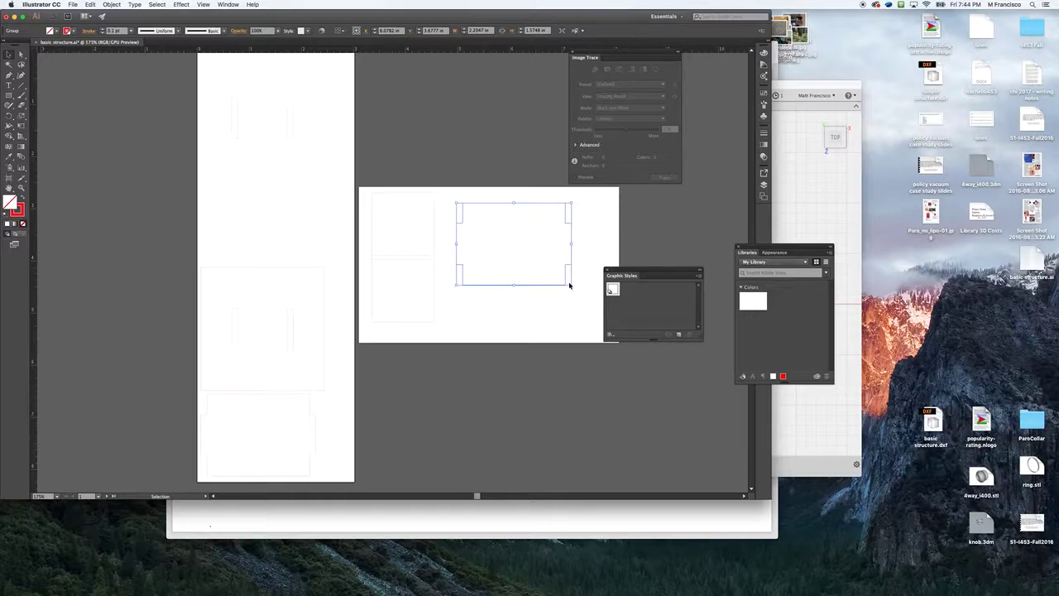
pyautogui.click(427, 254)
pyautogui.press('Delete')
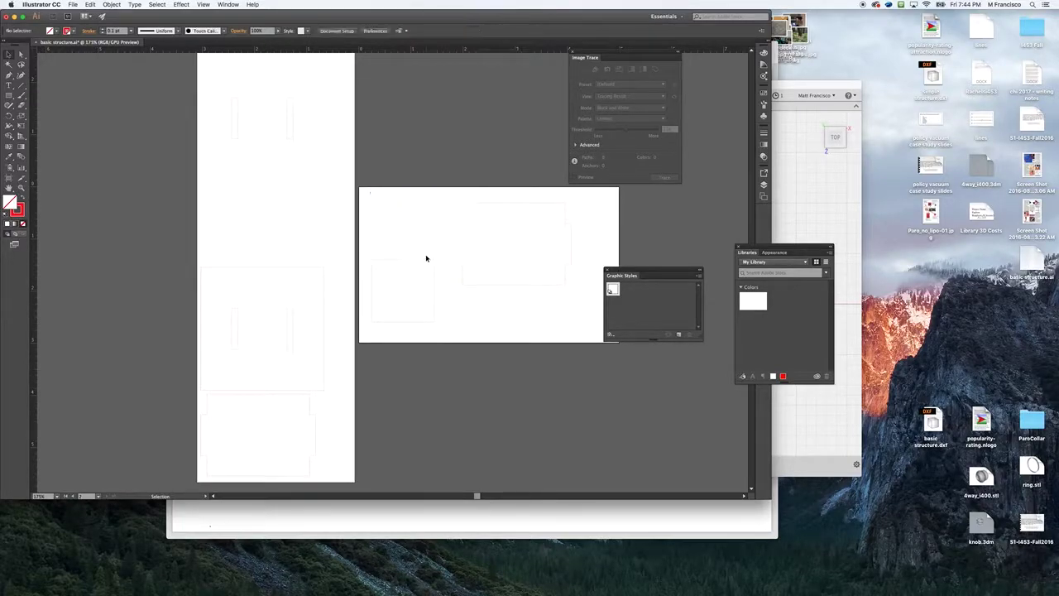
pyautogui.click(400, 260)
pyautogui.press('Delete')
# Scale the finger panel and the remaining square panel together to about 3.2 in overall width and place them on the new artboard
pyautogui.moveTo(458, 229); pyautogui.dragTo(328, 298)
pyautogui.keyDown('shift'); pyautogui.click(323, 295); pyautogui.keyUp('shift')
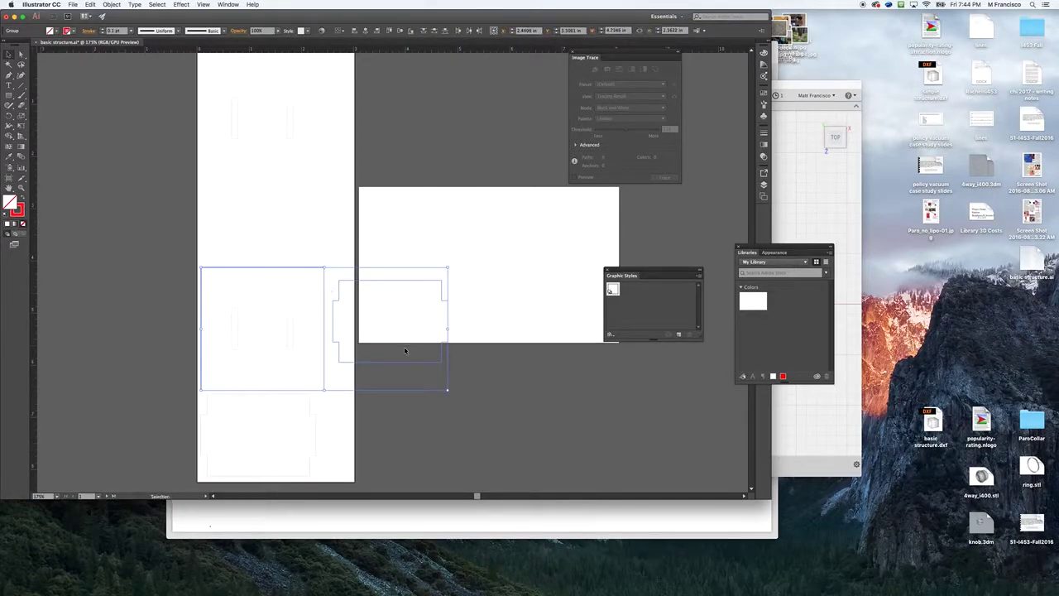
pyautogui.keyDown('shift'); pyautogui.moveTo(448, 389); pyautogui.dragTo(354, 341); pyautogui.keyUp('shift')
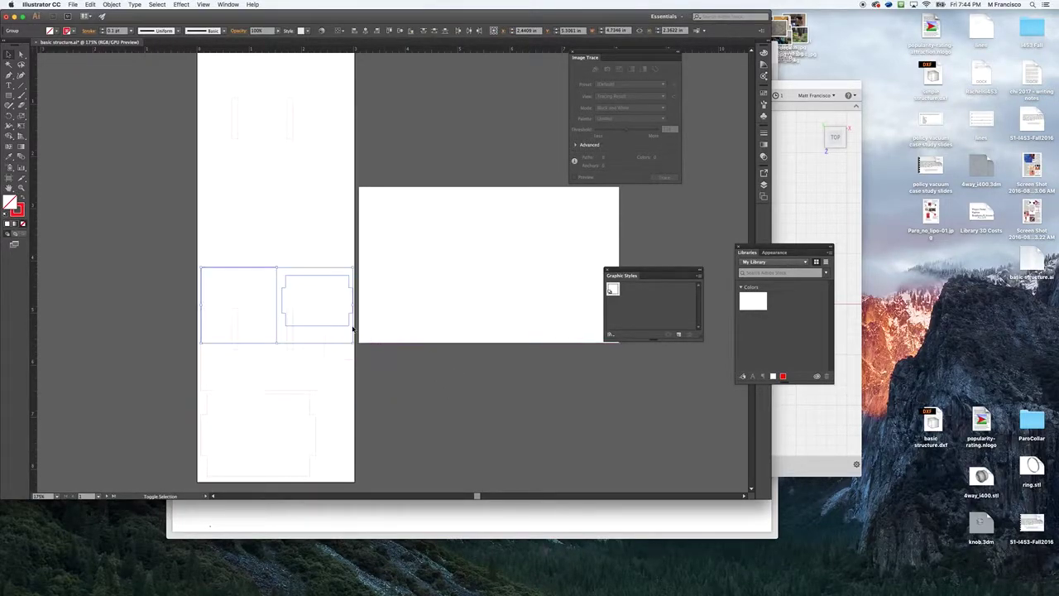
pyautogui.moveTo(279, 277); pyautogui.dragTo(444, 207)
pyautogui.keyDown('shift'); pyautogui.moveTo(518, 272); pyautogui.dragTo(534, 280); pyautogui.keyUp('shift')
# Duplicate the pair of panels and place the copy, rotated 180 degrees, in the lower right of the new artboard
pyautogui.press('super+c')
pyautogui.press('super+v')
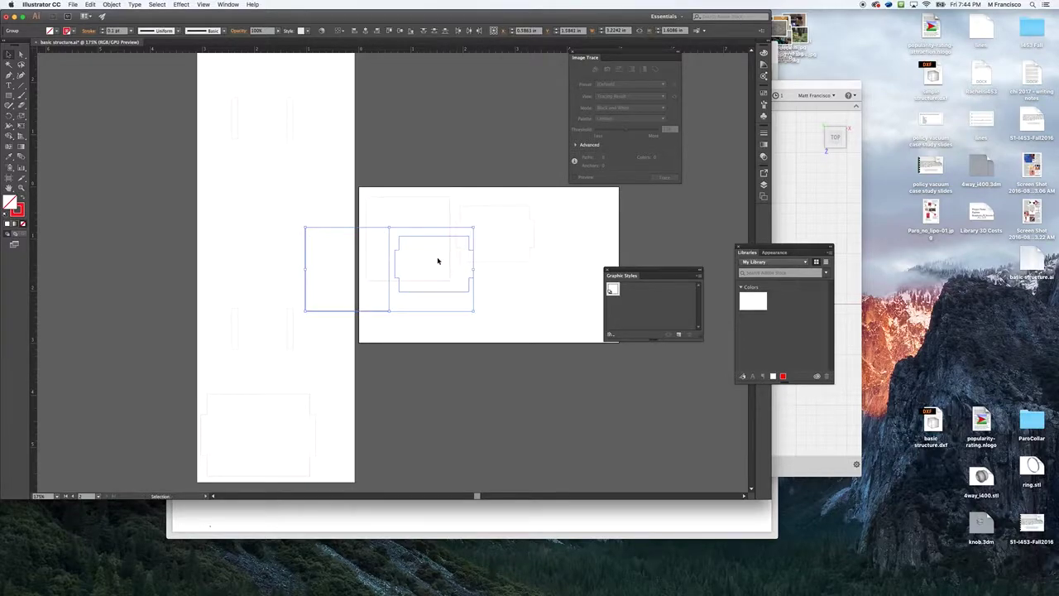
pyautogui.moveTo(474, 229); pyautogui.dragTo(307, 314)
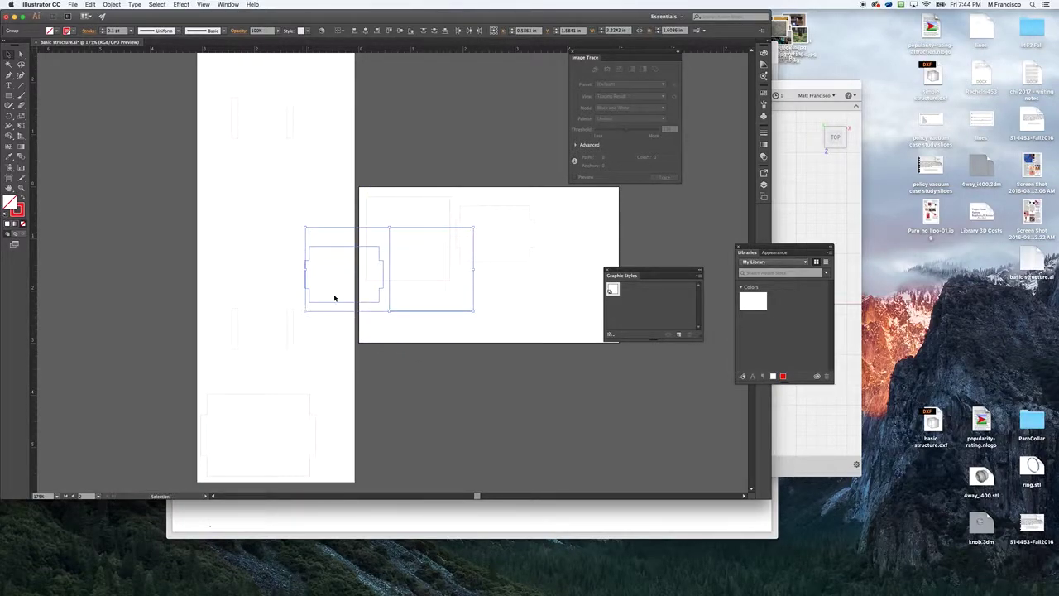
pyautogui.moveTo(350, 249); pyautogui.dragTo(489, 277)
# Reposition the two finger panels so all four parts fit without overlapping, and move the Graphic Styles panel clear of the artboard
pyautogui.click(516, 208)
pyautogui.moveTo(514, 207); pyautogui.dragTo(535, 197)
pyautogui.moveTo(475, 277); pyautogui.dragTo(456, 286)
pyautogui.click(576, 239)
pyautogui.moveTo(631, 270); pyautogui.dragTo(671, 262)
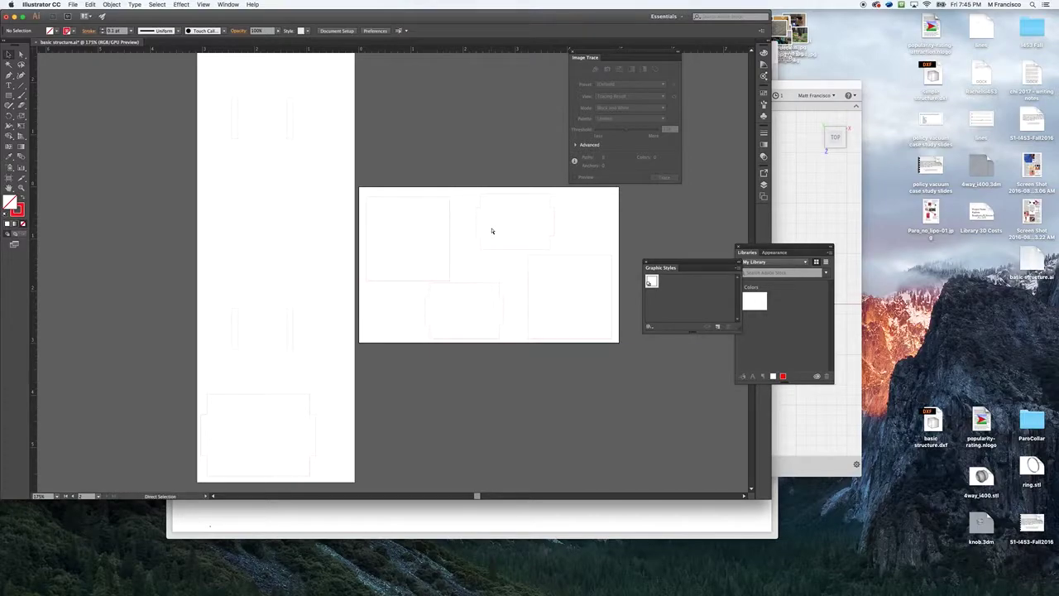
# Change the ruler units to millimetres and check the sizes of the scaled square panel and the upper finger panel
pyautogui.press('super+Tab')
pyautogui.press('super+Tab')
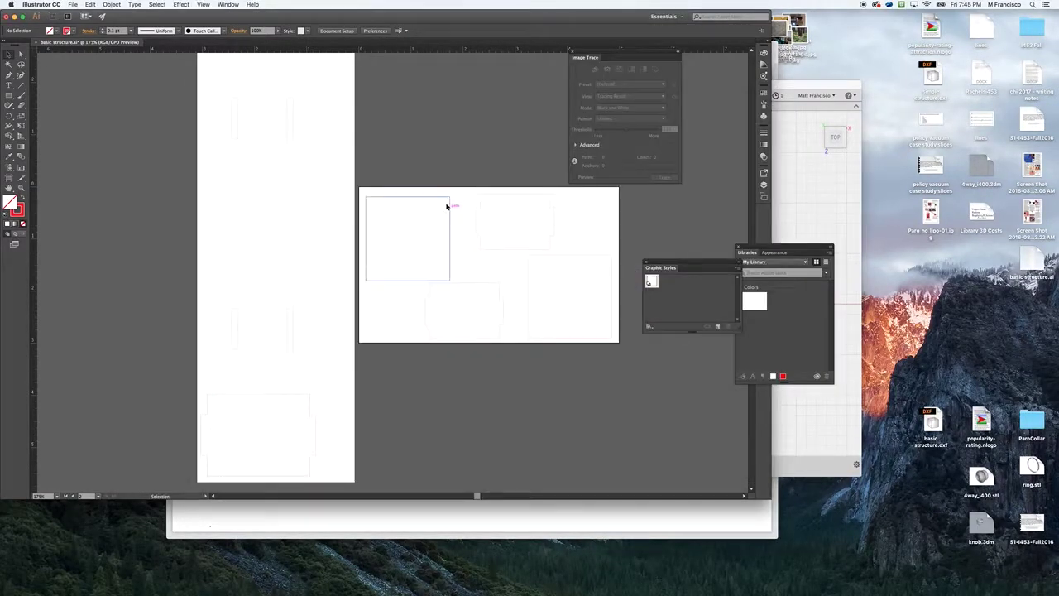
pyautogui.click(431, 202)
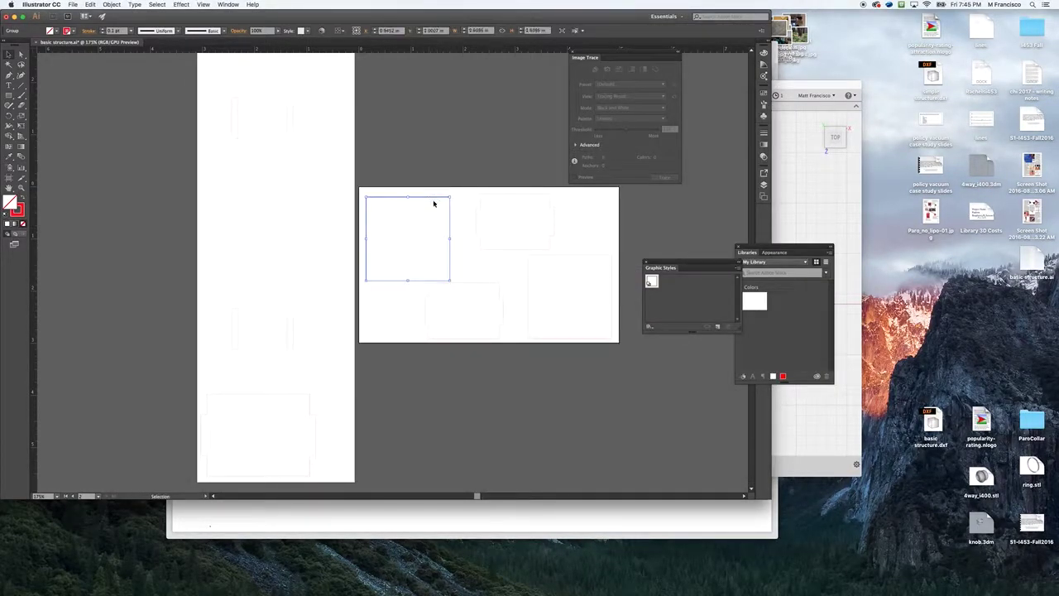
pyautogui.rightClick(470, 50)
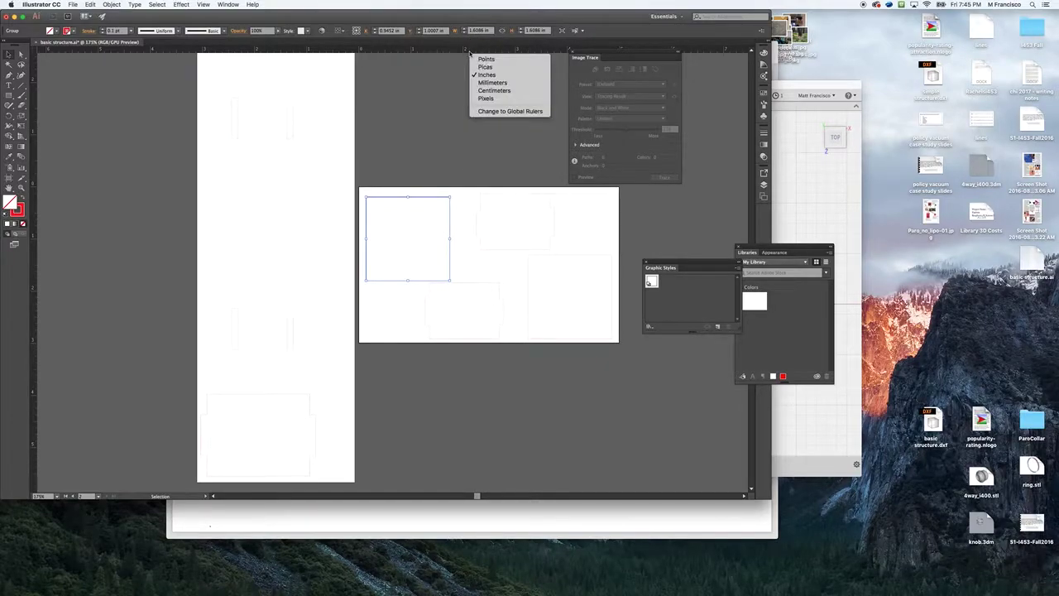
pyautogui.click(480, 83)
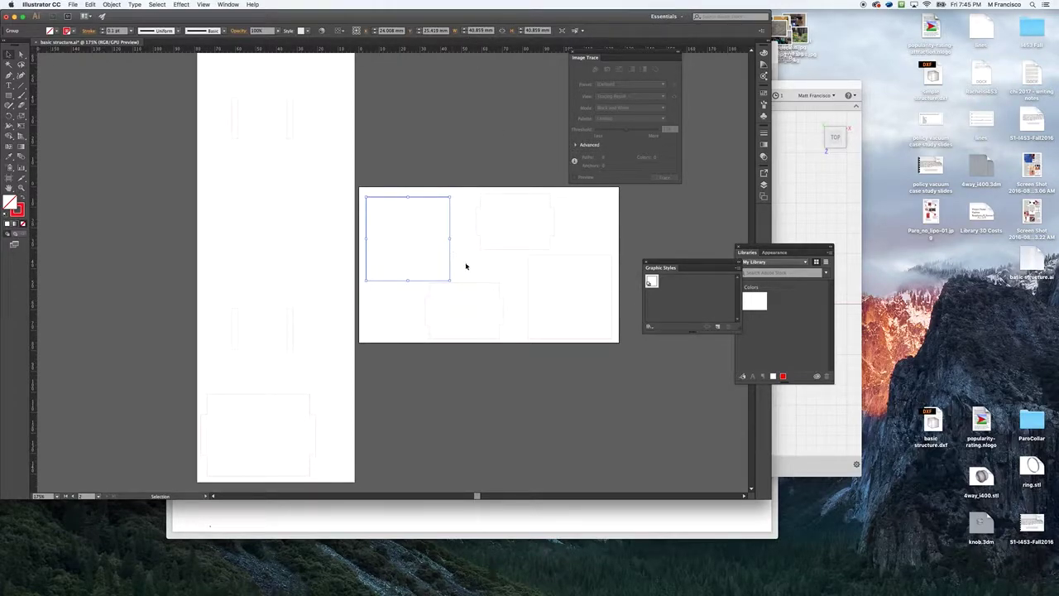
pyautogui.click(519, 197)
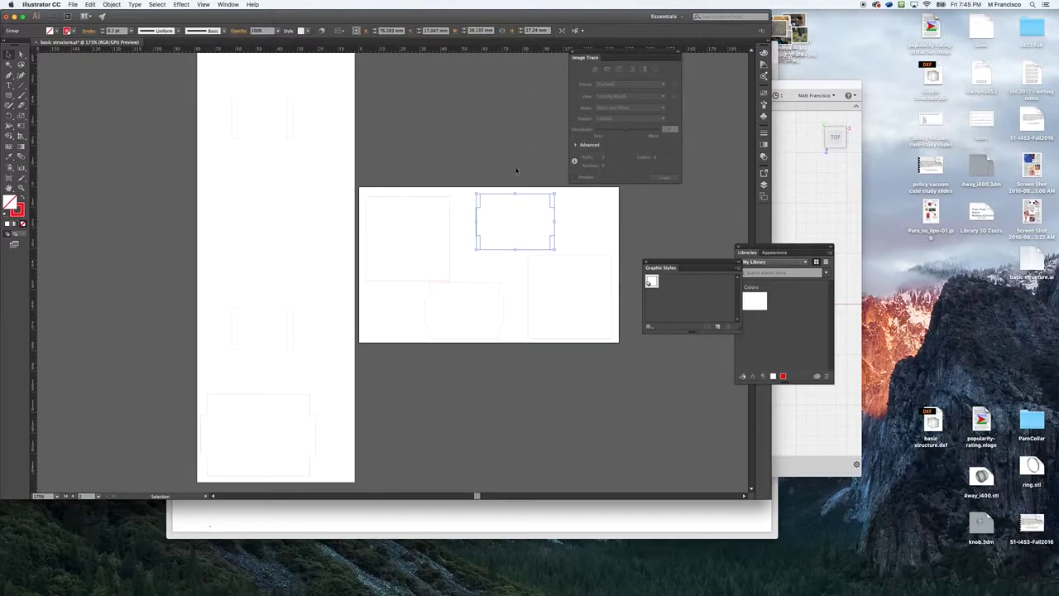
# Switch to Fusion 360, set the finger panel's body width to 35 mm, and go back to the Illustrator layout
pyautogui.click(797, 209)
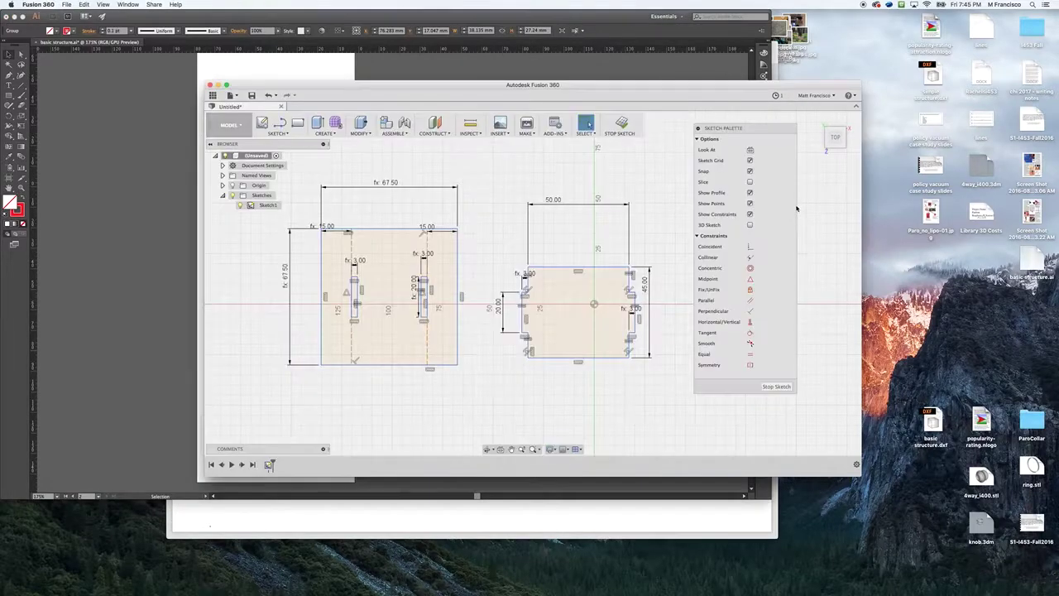
pyautogui.doubleClick(554, 200)
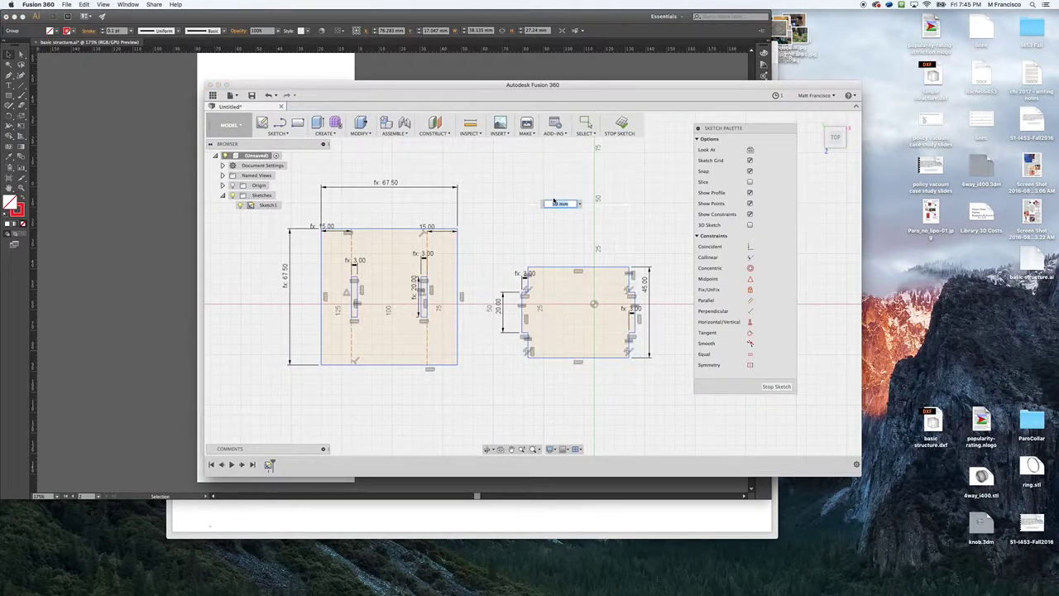
pyautogui.write('35')
pyautogui.press('Return')
pyautogui.press('super+Tab')
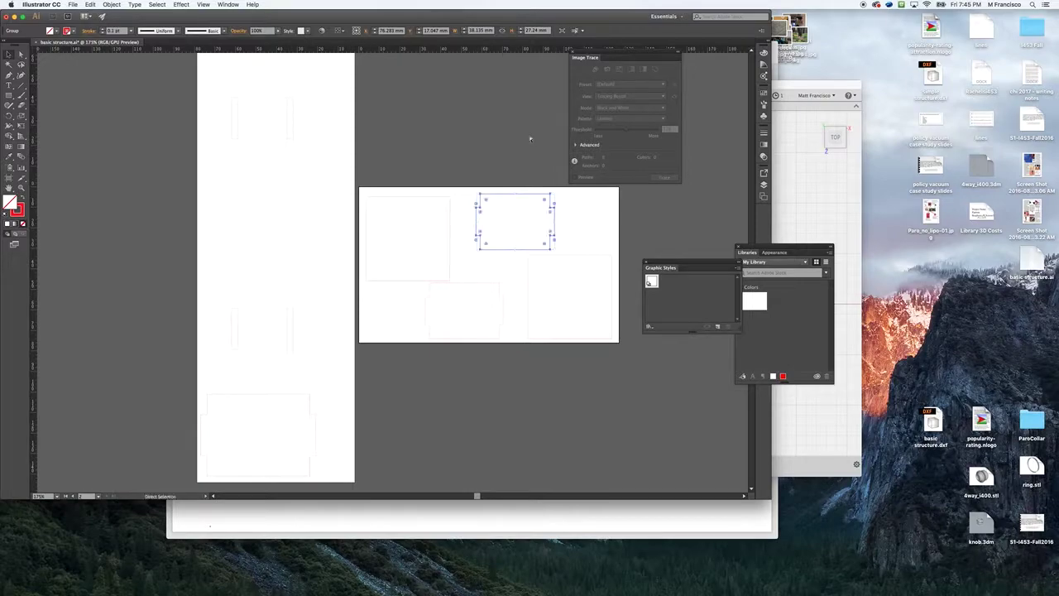
# Return to the Fusion 360 sketch and set the width of the panel's finger to 5 mm
pyautogui.press('super+Tab')
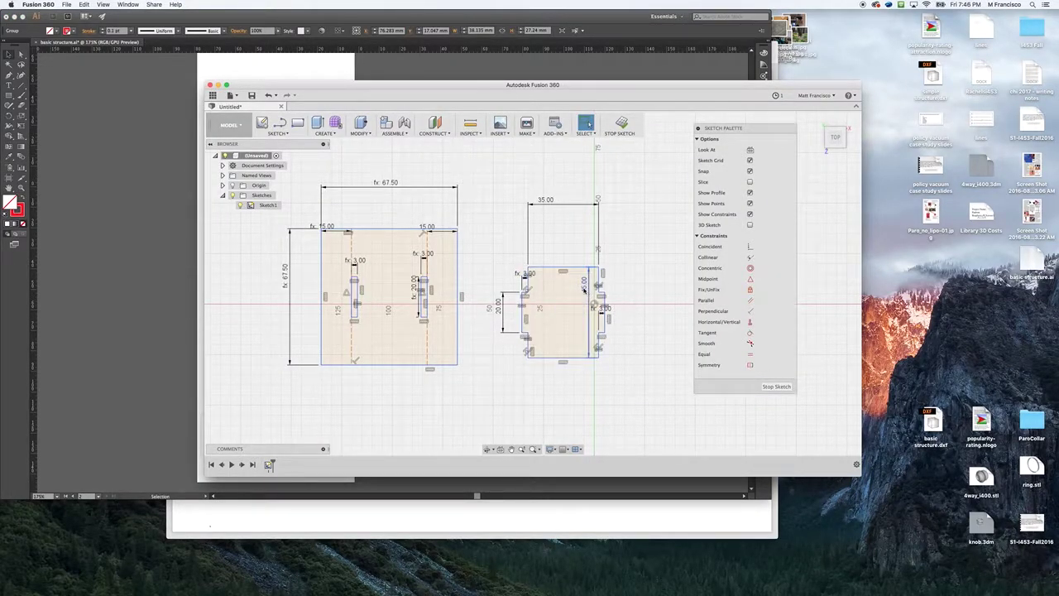
pyautogui.doubleClick(499, 308)
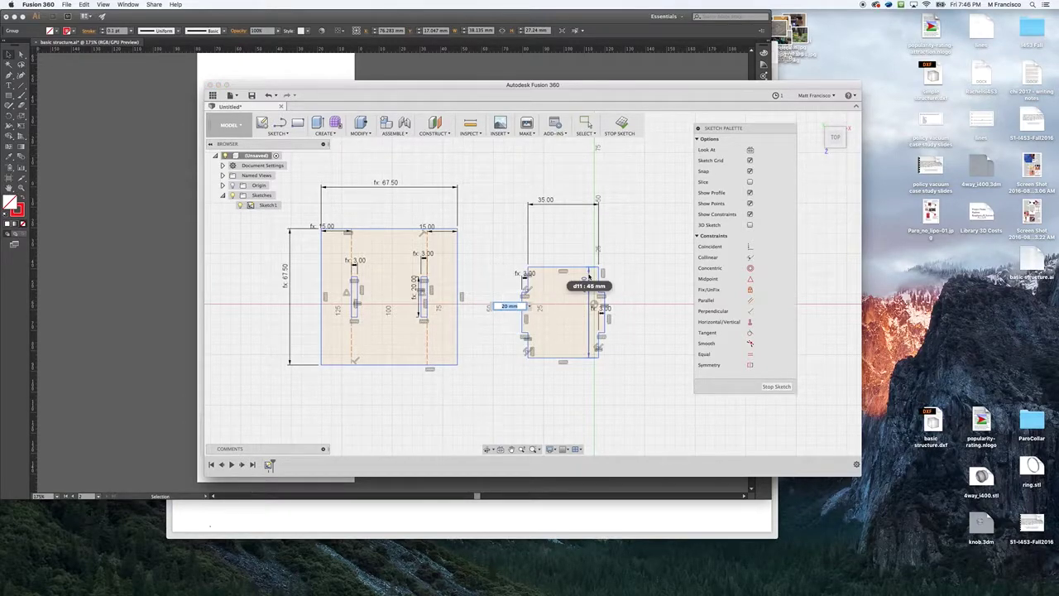
pyautogui.write('5')
pyautogui.press('Return')
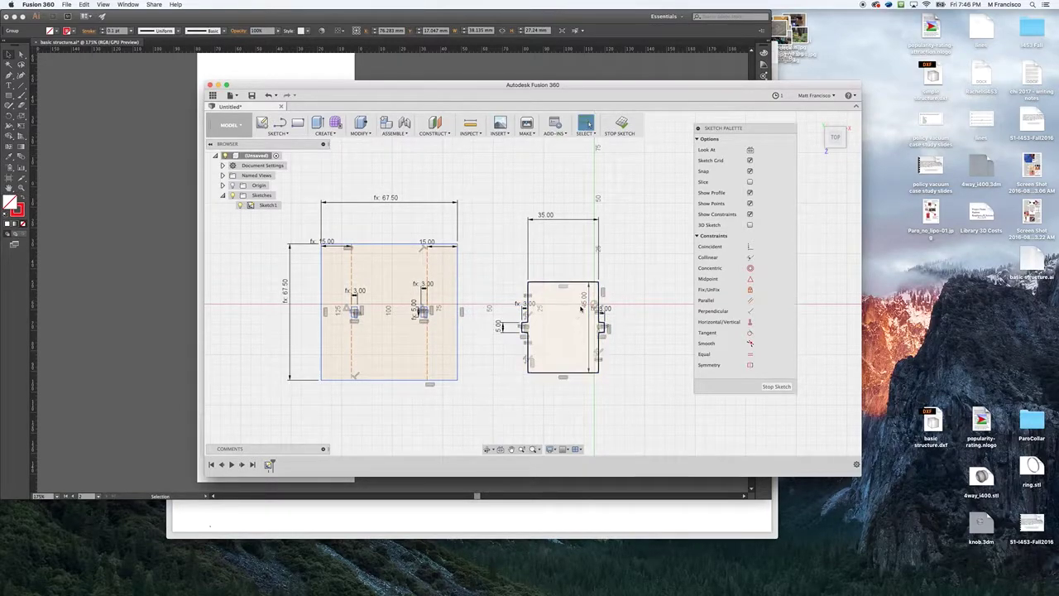
# Set the finger panel's body height to 27 mm and the width of its finger to 10 mm
pyautogui.doubleClick(582, 307)
pyautogui.write('27')
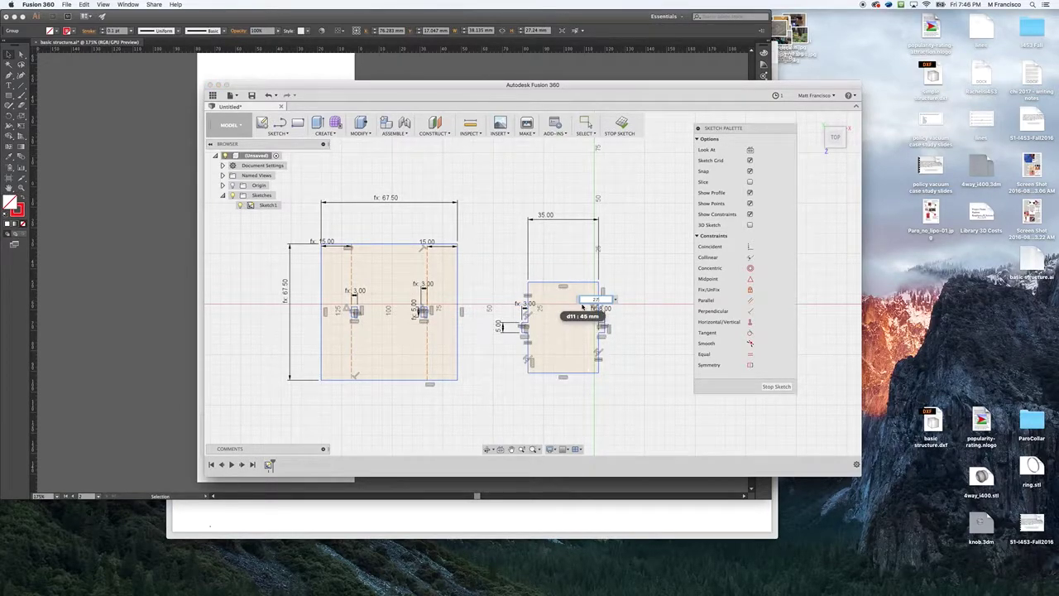
pyautogui.press('Return')
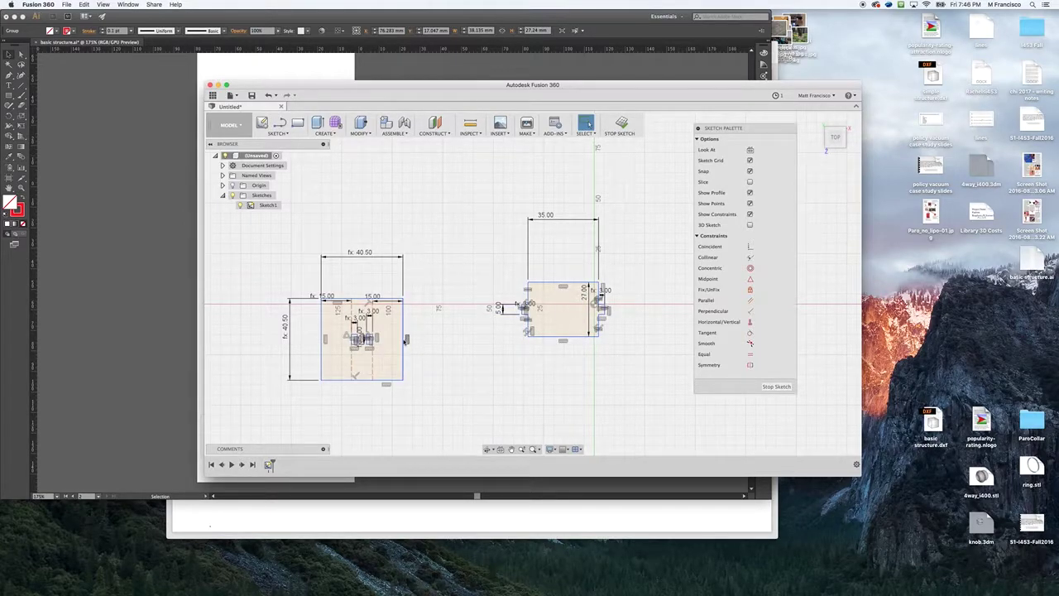
pyautogui.click(499, 309)
pyautogui.doubleClick(499, 307)
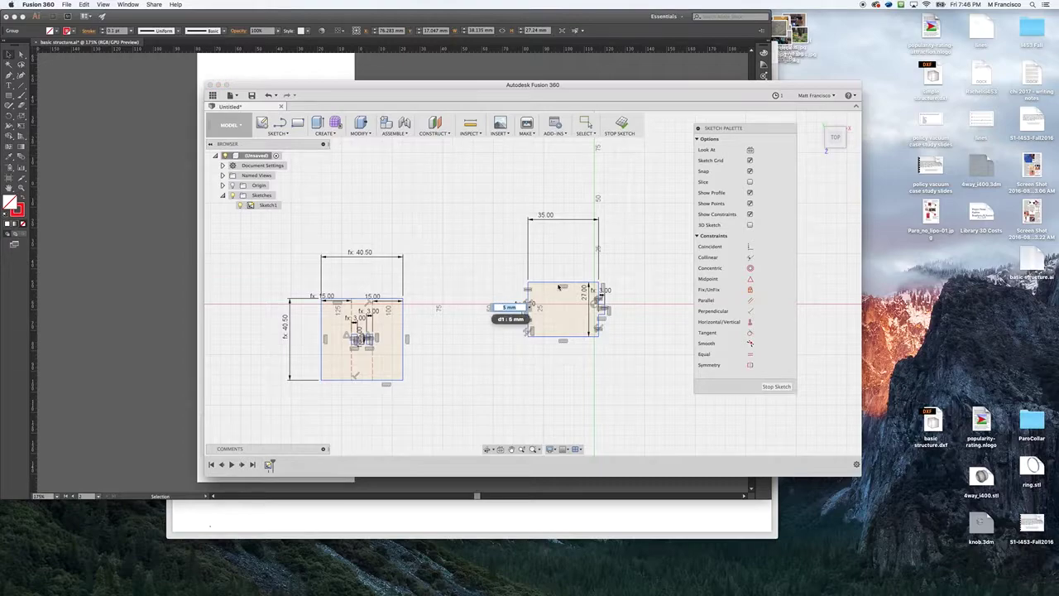
pyautogui.write('10')
pyautogui.press('Return')
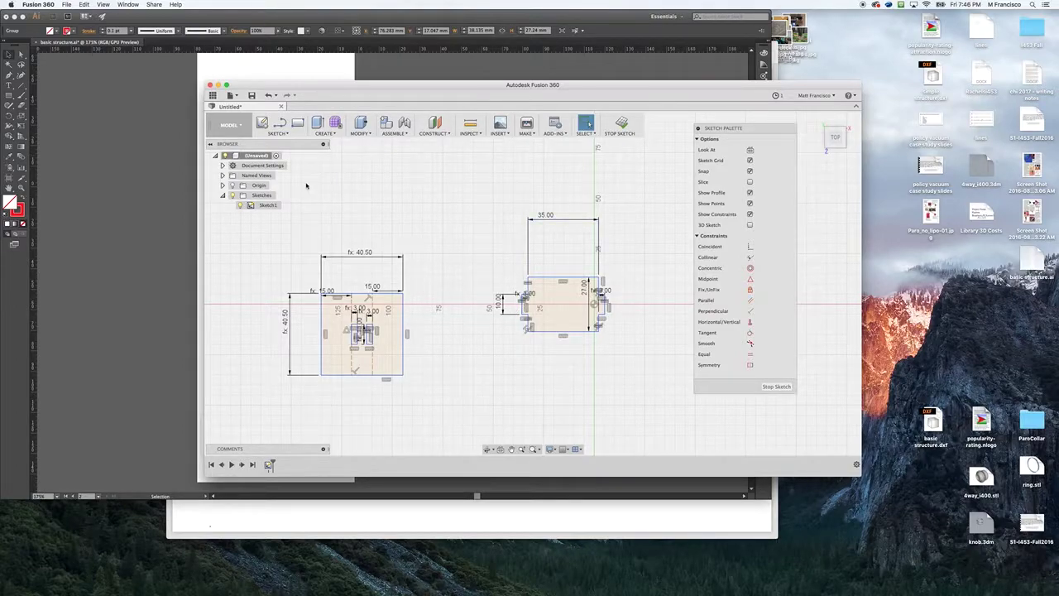
# Set the thickness user parameter to 0.5 mm in the model's parameters
pyautogui.click(358, 130)
pyautogui.click(376, 308)
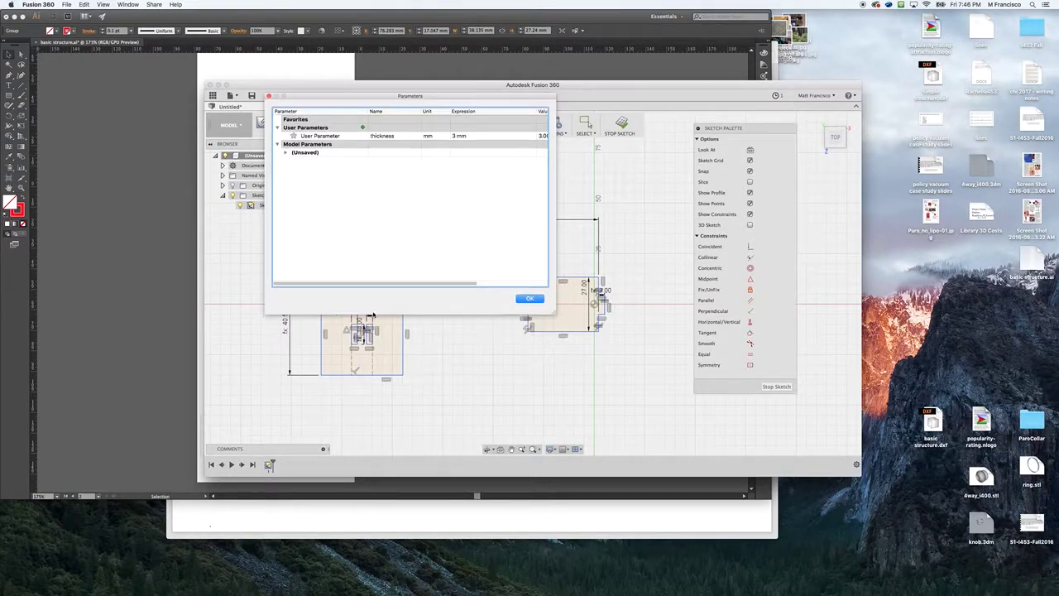
pyautogui.doubleClick(457, 137)
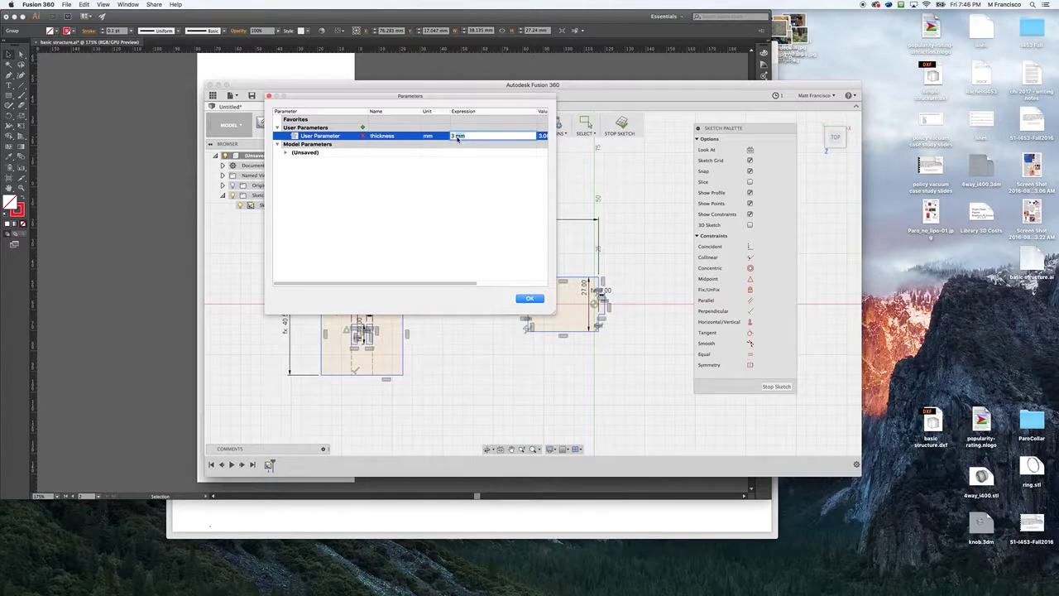
pyautogui.write('5')
pyautogui.click(529, 297)
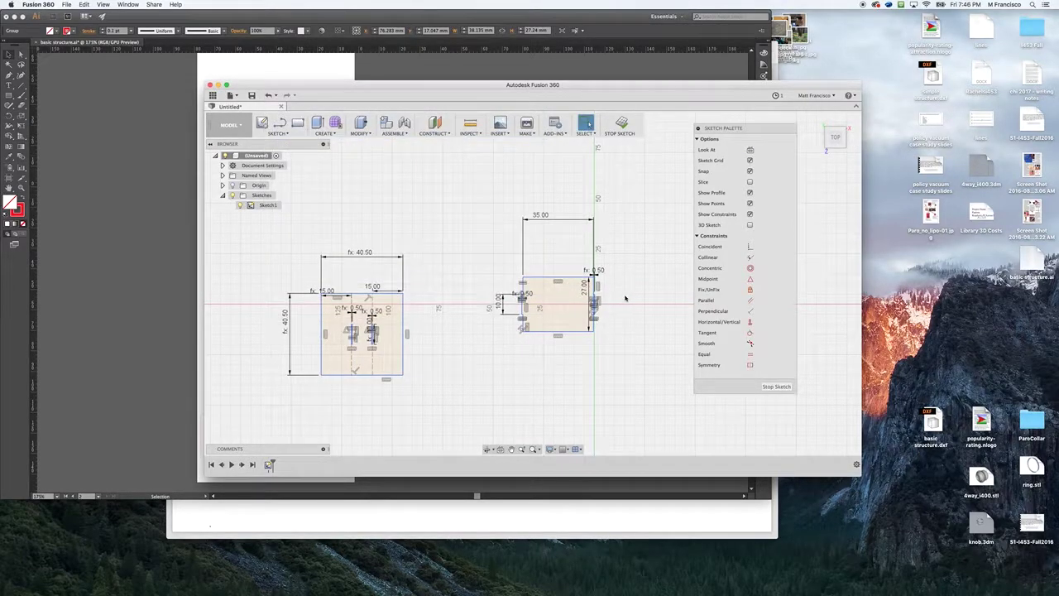
# Examine the finger panel's fingers and the square panel's slots up close at the new material thickness
pyautogui.scroll(10, 637, 298)
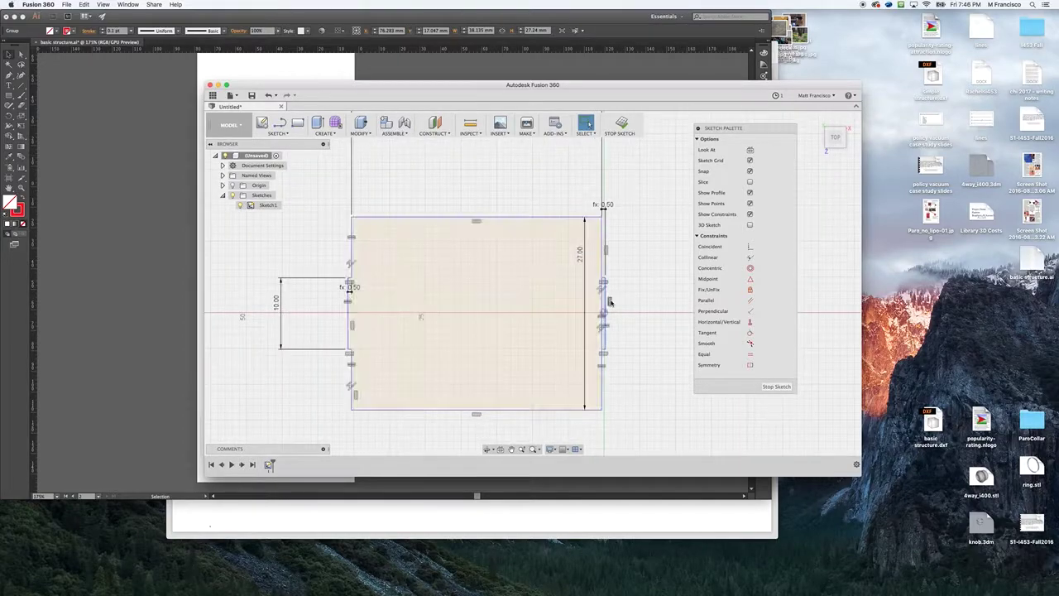
pyautogui.scroll(-10, 413, 295)
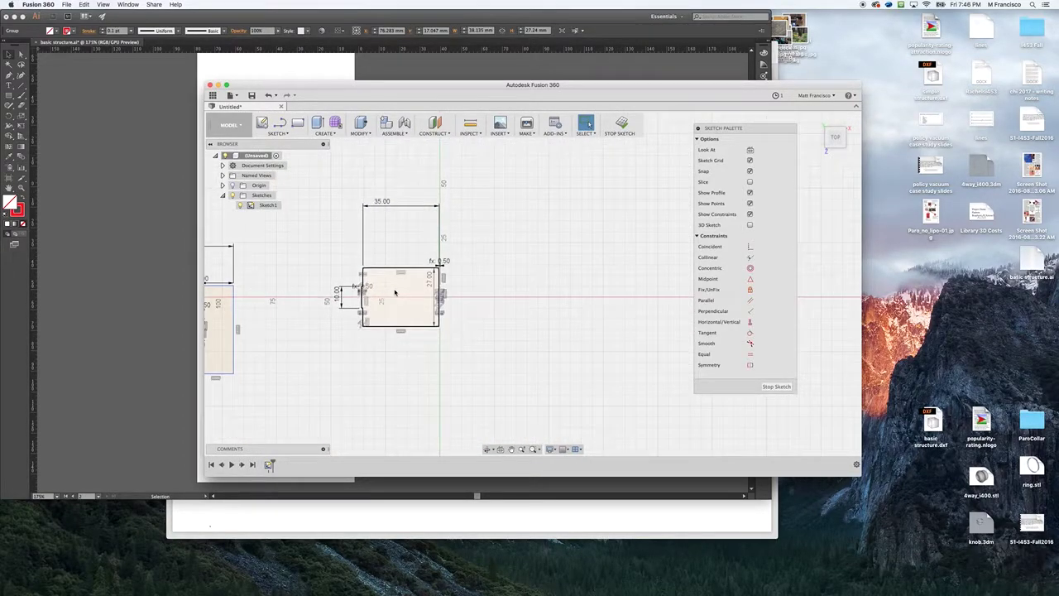
pyautogui.scroll(-3, 327, 290)
pyautogui.moveTo(279, 284); pyautogui.dragTo(381, 271, button='middle')
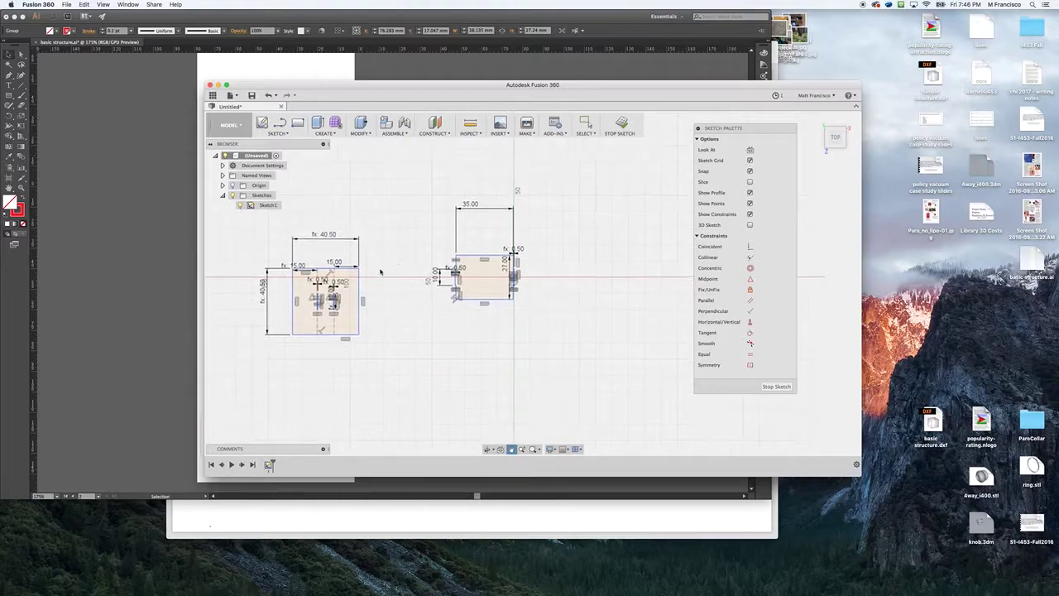
pyautogui.scroll(5, 302, 297)
pyautogui.scroll(3, 304, 299)
pyautogui.scroll(2, 353, 289)
pyautogui.scroll(-2, 338, 286)
pyautogui.scroll(-2, 337, 285)
pyautogui.moveTo(576, 225); pyautogui.dragTo(331, 261, button='middle')
pyautogui.scroll(5, 496, 297)
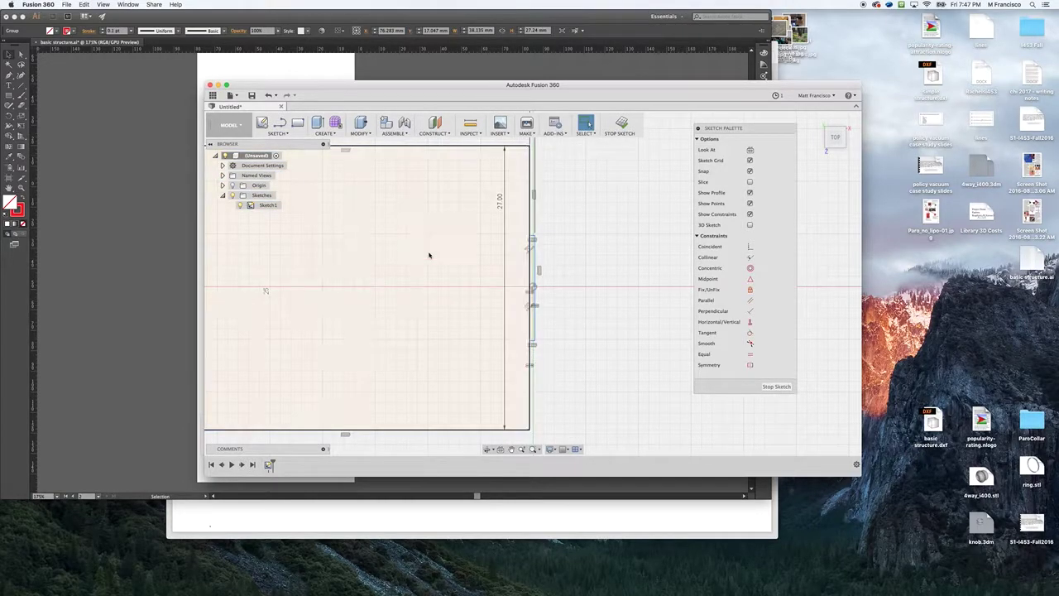
pyautogui.click(278, 135)
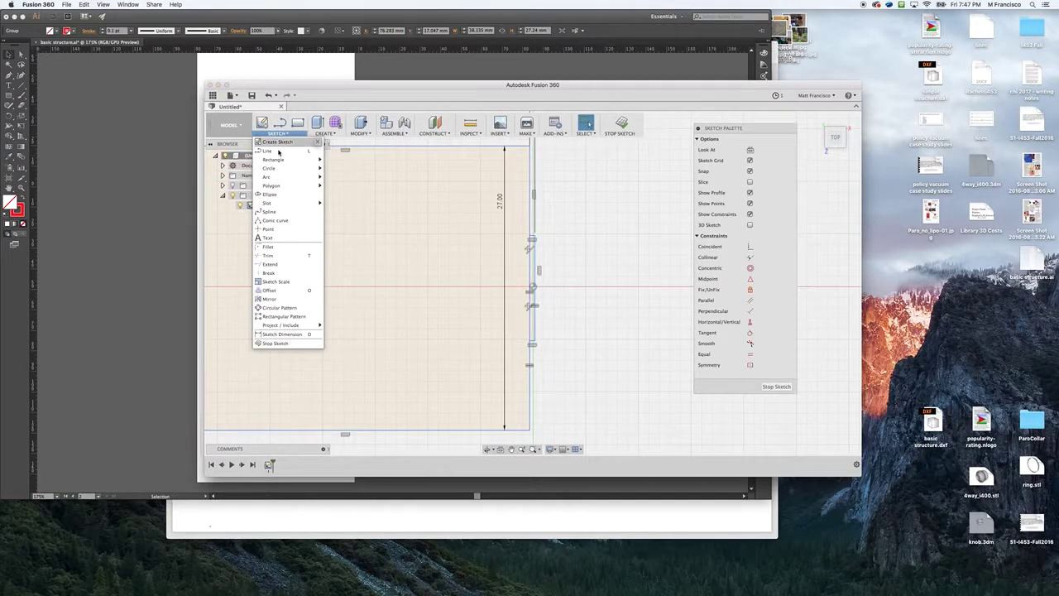
pyautogui.click(302, 259)
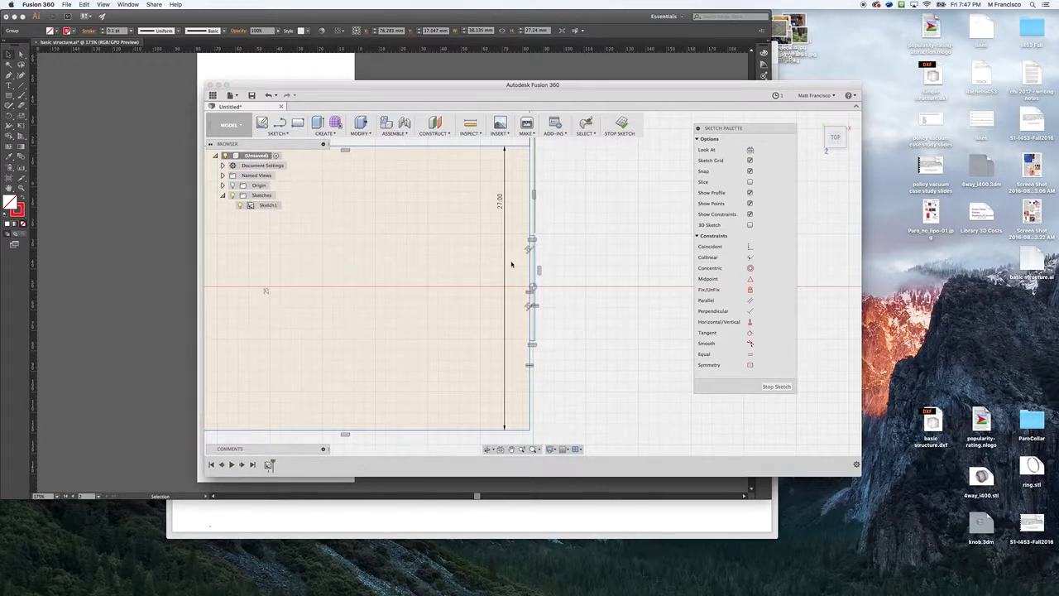
pyautogui.scroll(-3, 551, 247)
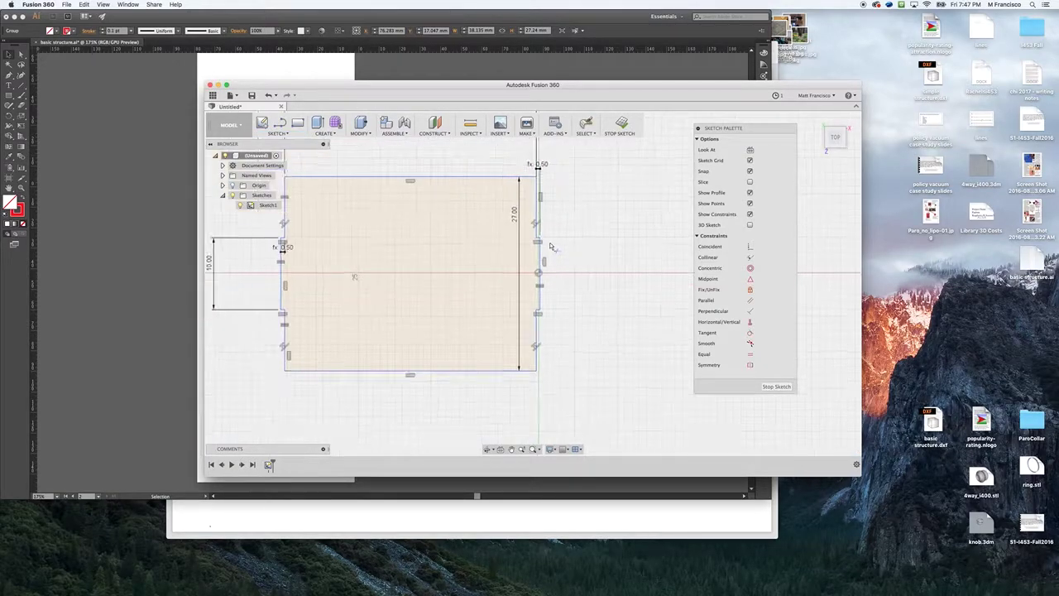
pyautogui.scroll(-1, 551, 246)
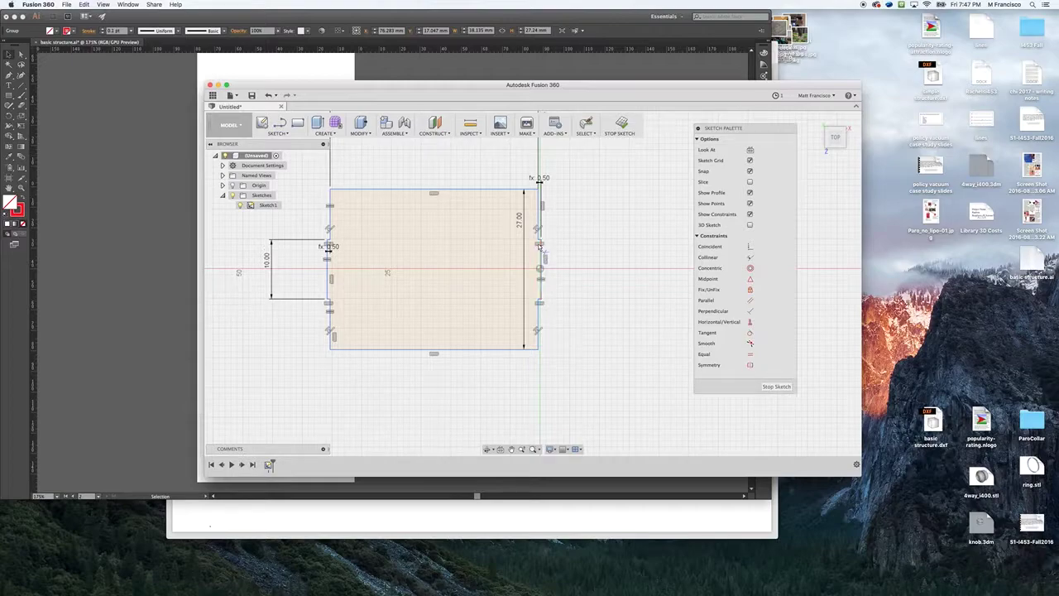
pyautogui.press('Escape')
# Apply an Equal constraint to the finger panel's vertical edges above and below the finger beside the origin
pyautogui.click(537, 222)
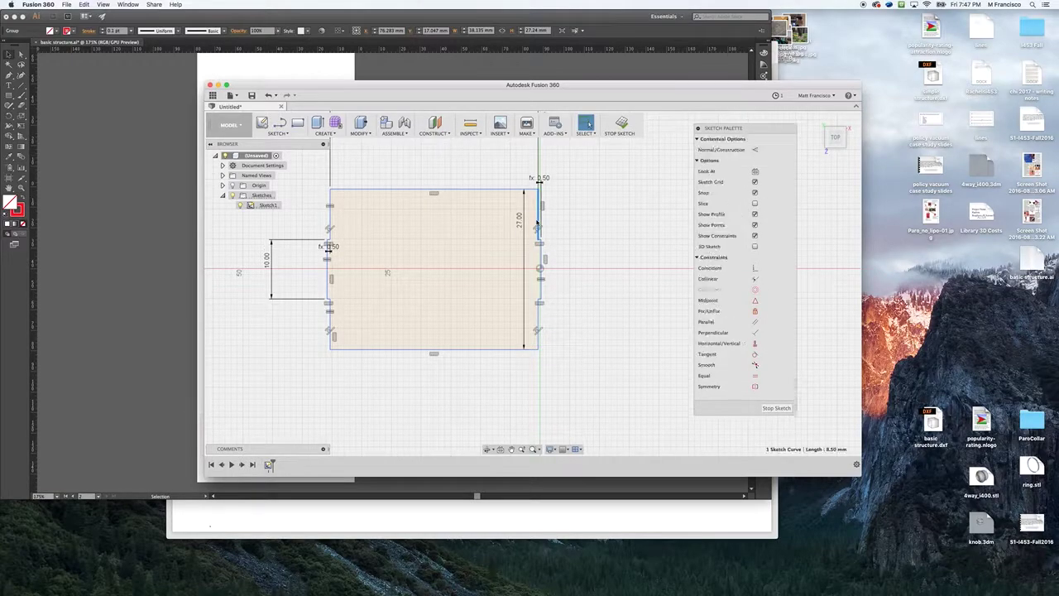
pyautogui.keyDown('shift'); pyautogui.click(536, 323); pyautogui.keyUp('shift')
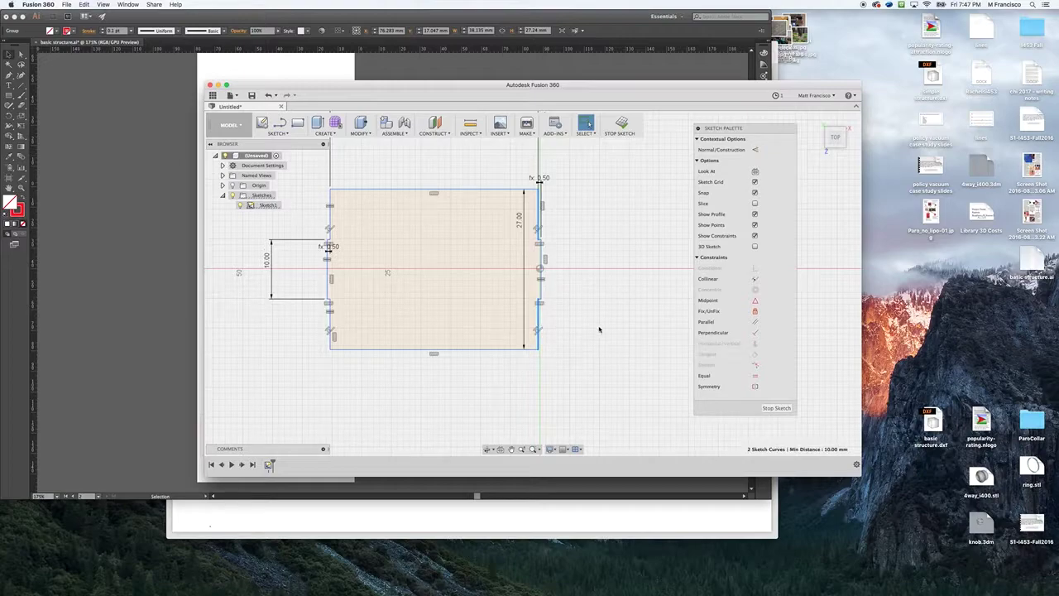
pyautogui.click(755, 377)
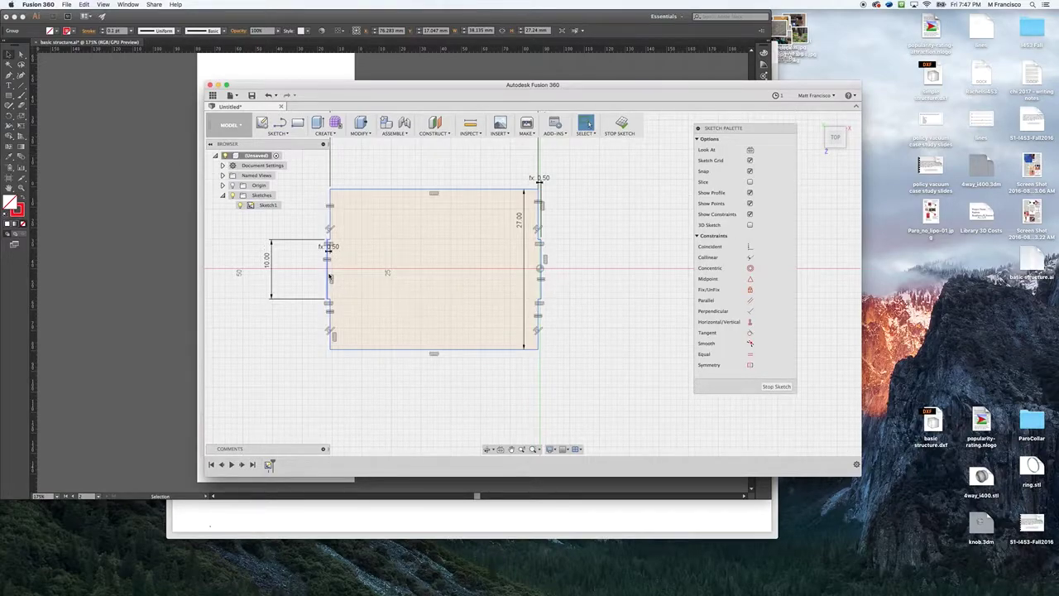
# Finish the sketch and save it to the Desktop as a DXF named "most basic 3d structure test 1"
pyautogui.scroll(-5, 330, 277)
pyautogui.moveTo(272, 253); pyautogui.dragTo(363, 252, button='middle')
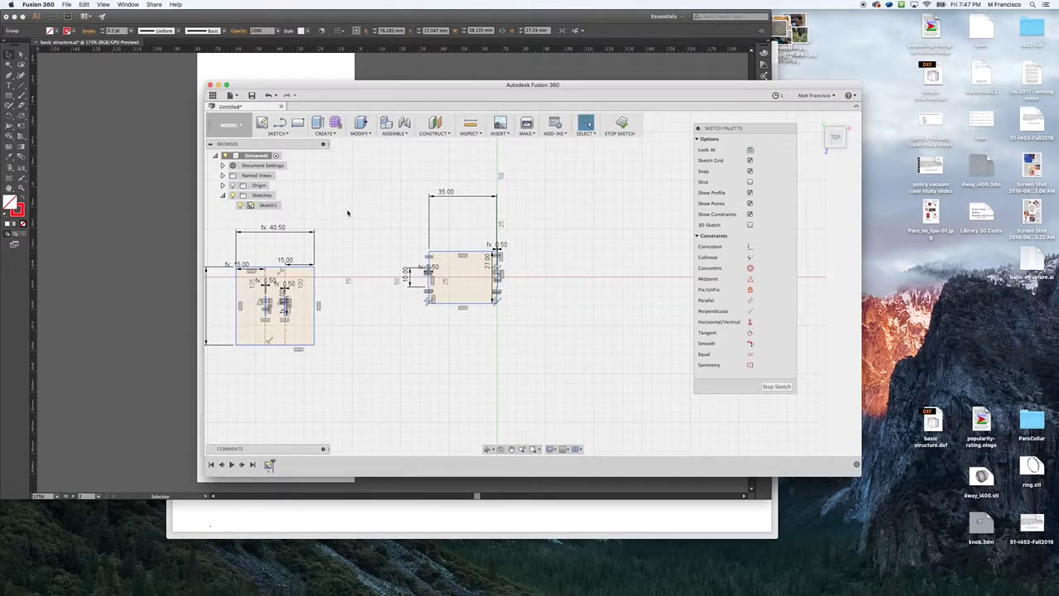
pyautogui.click(619, 124)
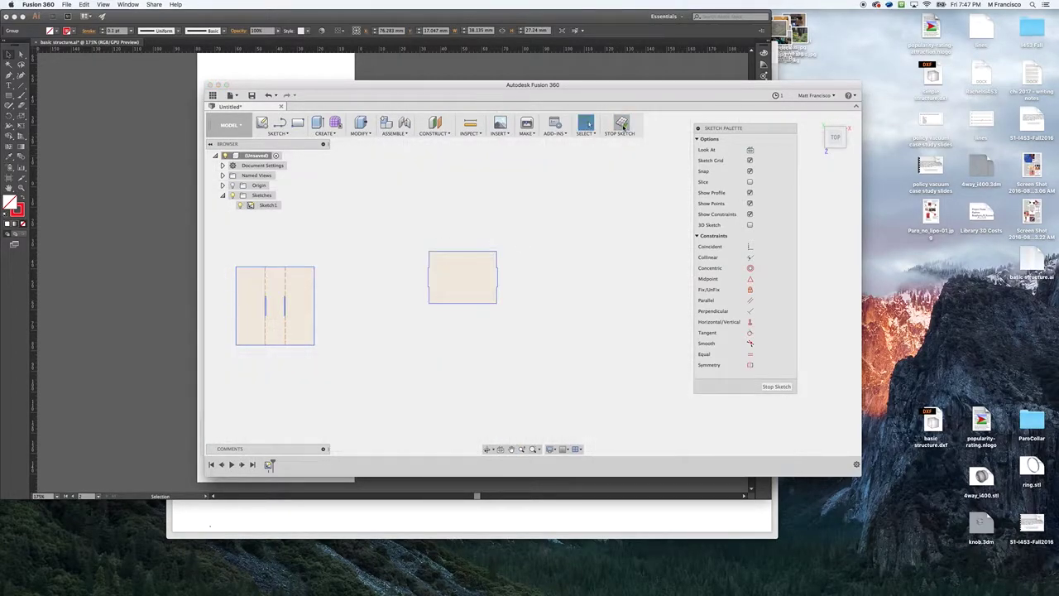
pyautogui.rightClick(263, 206)
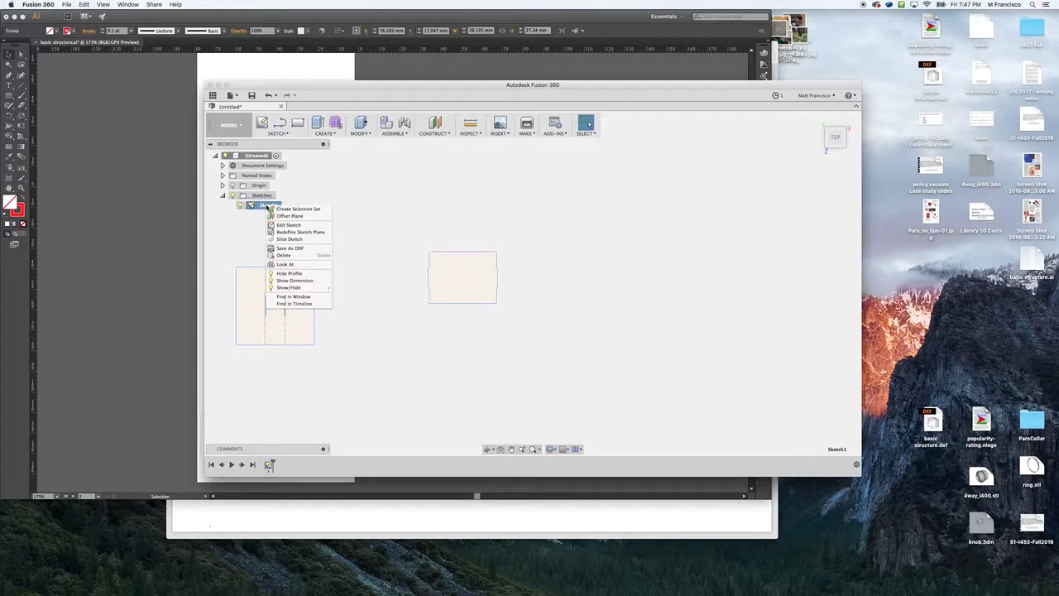
pyautogui.click(285, 248)
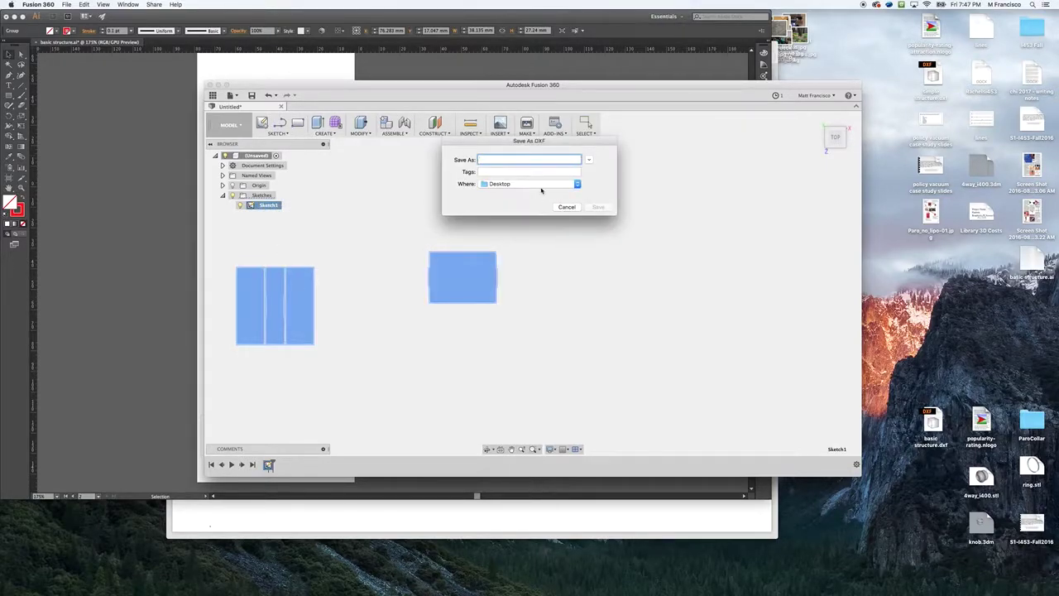
pyautogui.write('most basic 3d structure test 1')
pyautogui.click(598, 207)
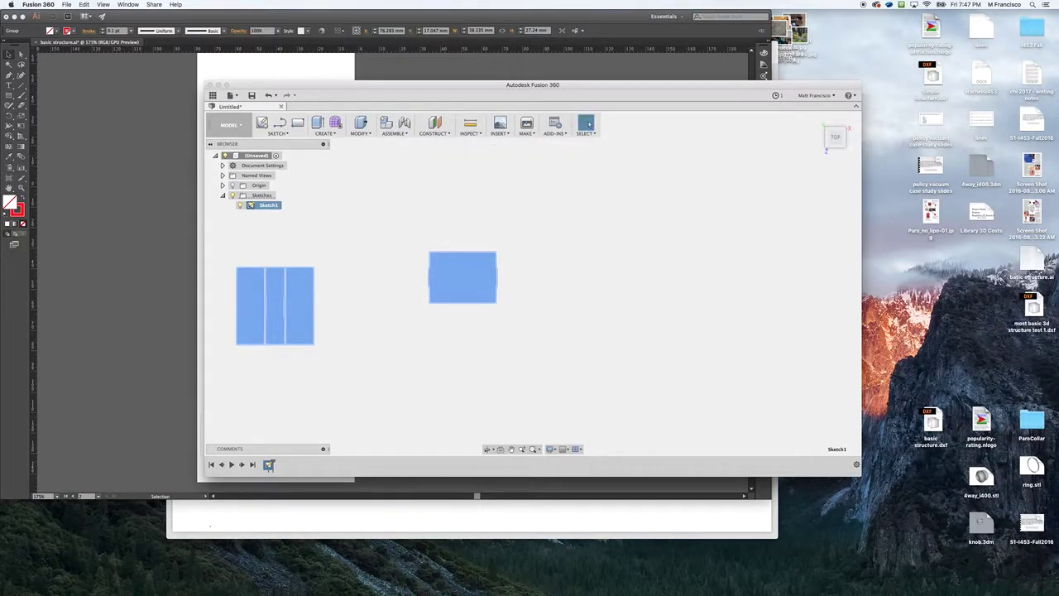
# Switch to Illustrator and open "most basic 3d structure test 1.dxf" from the Desktop
pyautogui.click(452, 61)
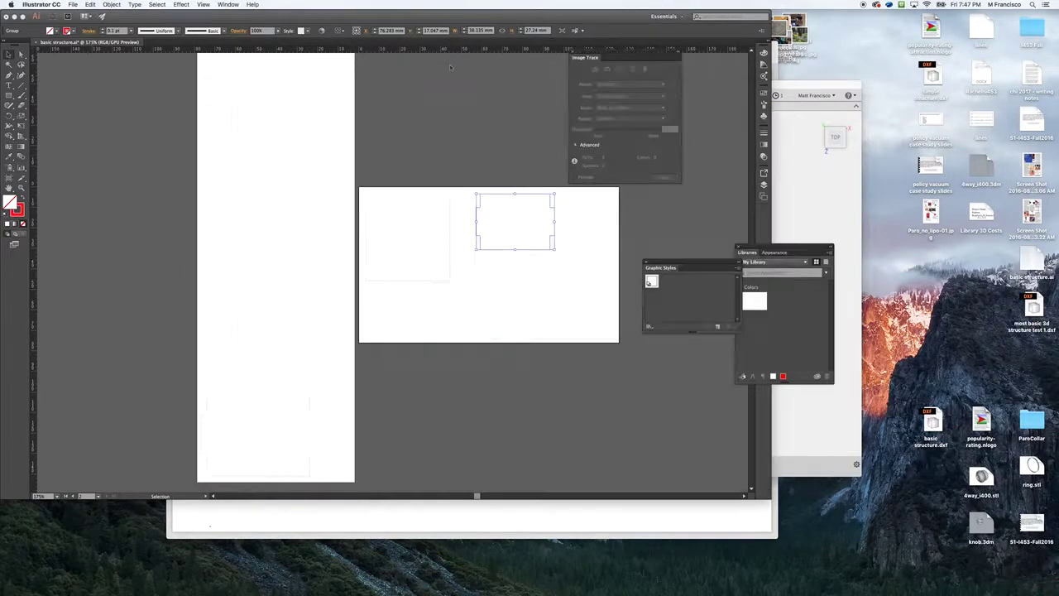
pyautogui.click(118, 112)
pyautogui.click(73, 4)
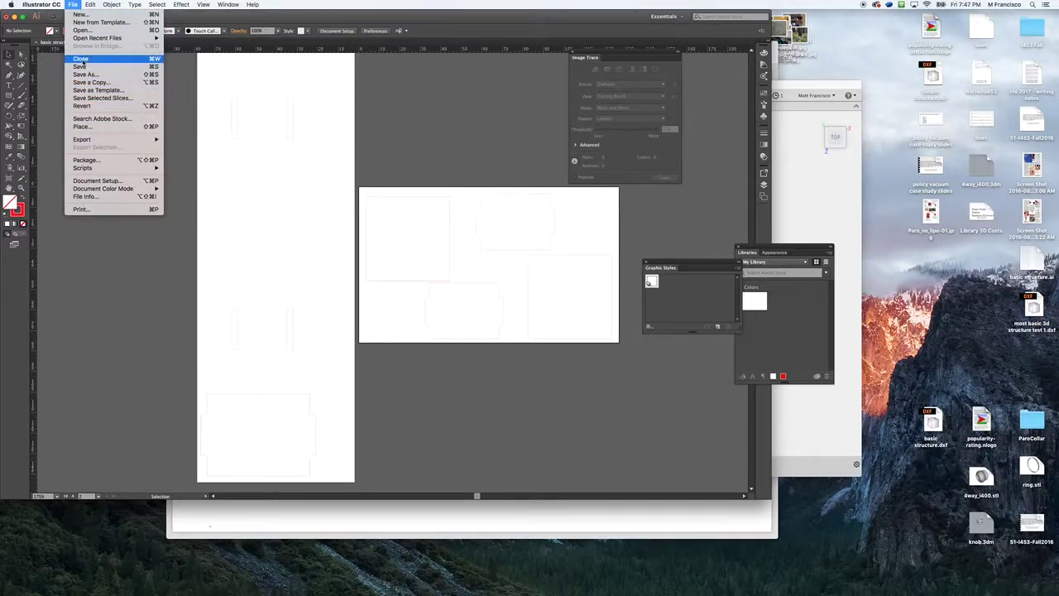
pyautogui.click(81, 30)
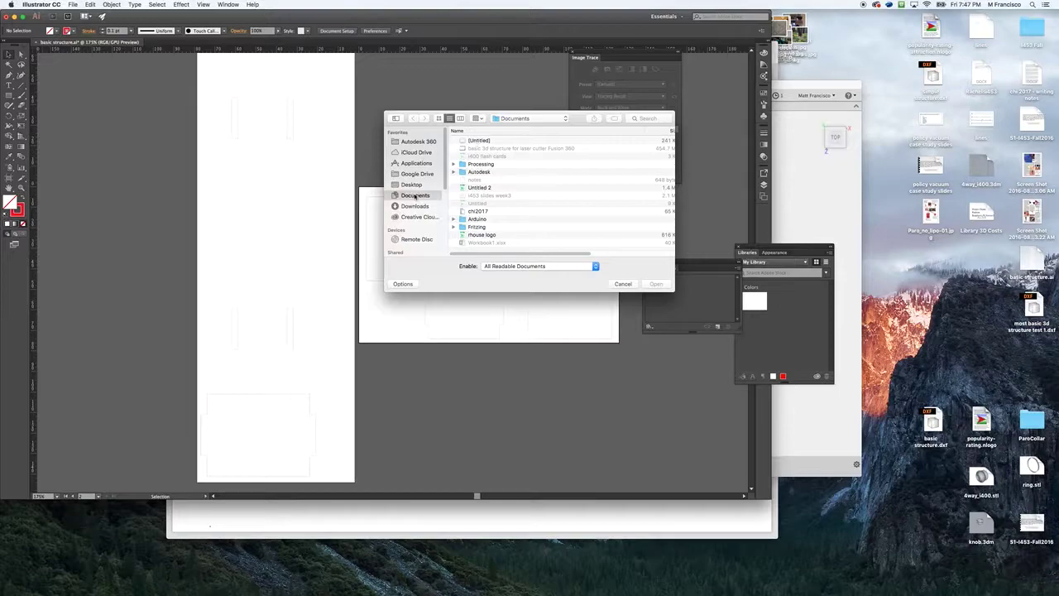
pyautogui.click(411, 184)
pyautogui.click(500, 141)
pyautogui.click(655, 284)
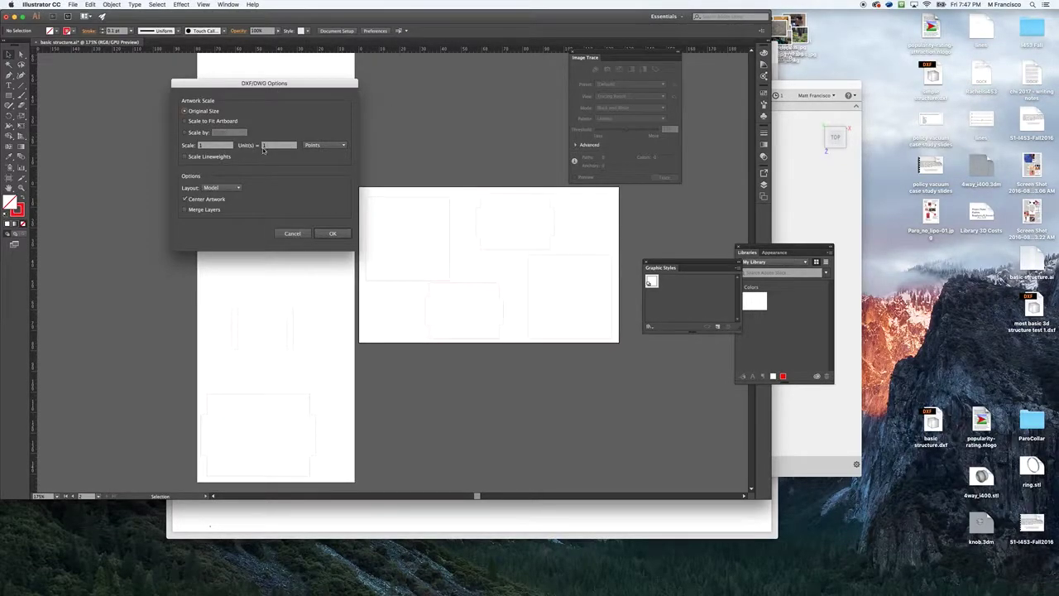
# Import the DXF artwork at original size with a scale of 1 unit to 1 millimetre
pyautogui.click(322, 145)
pyautogui.click(320, 183)
pyautogui.doubleClick(273, 147)
pyautogui.write('1')
pyautogui.press('Tab')
pyautogui.click(332, 233)
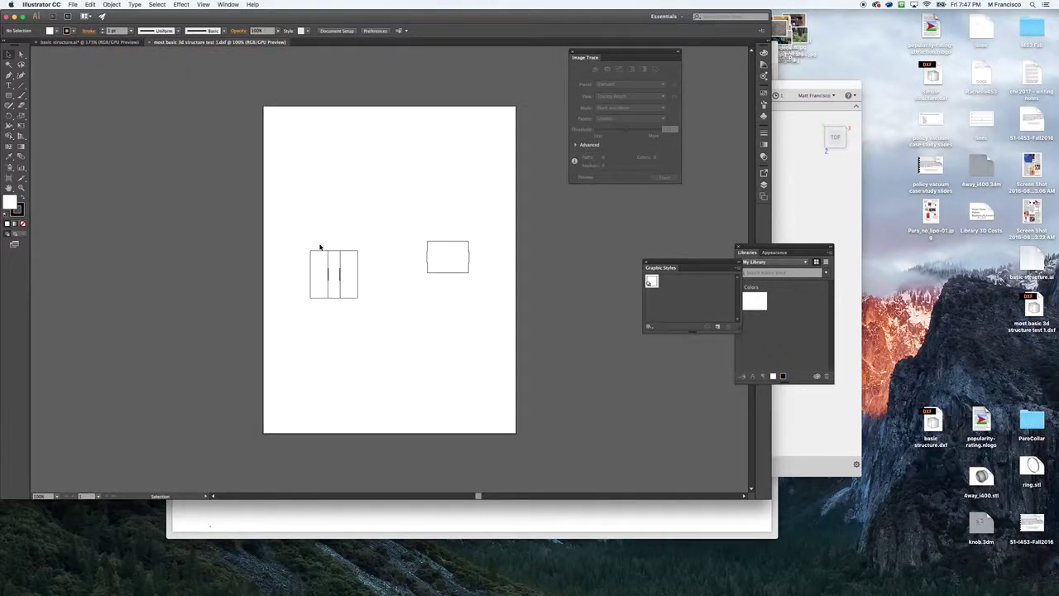
# Delete the two vertical construction lines that run through the slots of the square panel
pyautogui.click(327, 260)
pyautogui.press('Delete')
pyautogui.click(340, 263)
pyautogui.press('Delete')
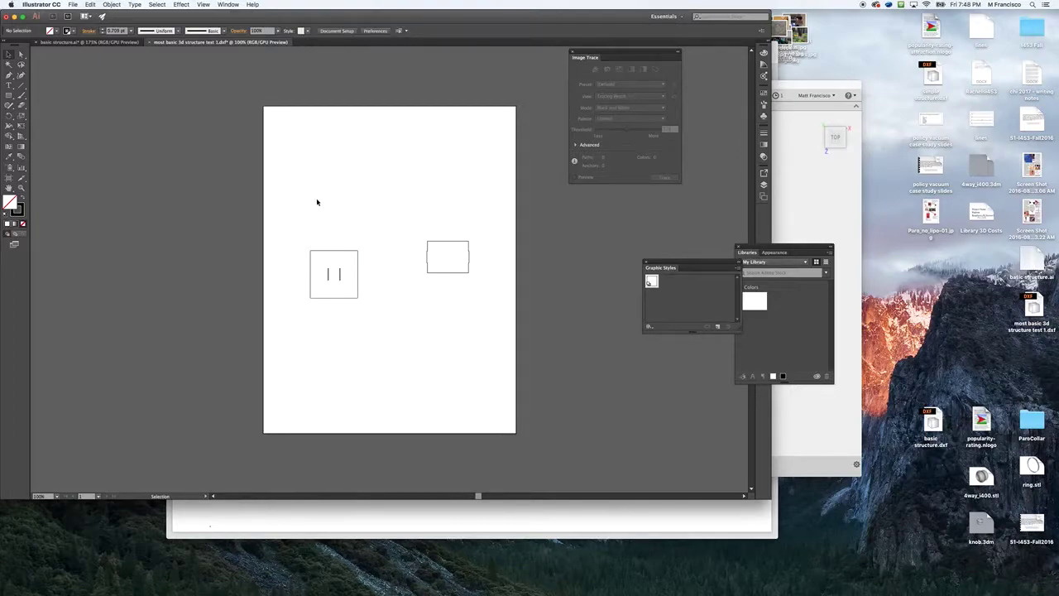
# Show the rulers in the imported document and change their units to inches
pyautogui.rightClick(107, 106)
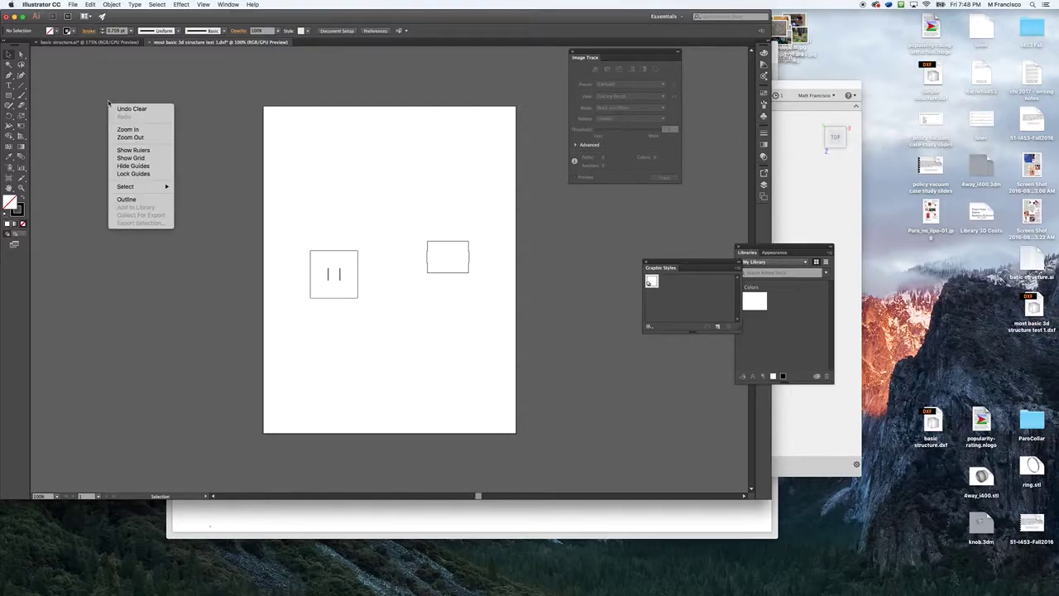
pyautogui.click(133, 150)
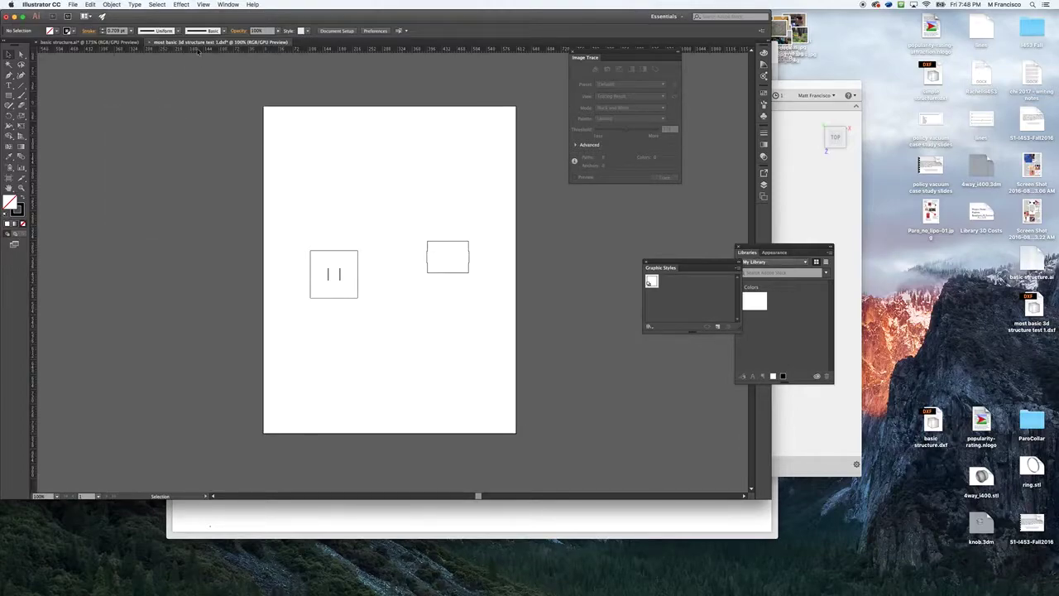
pyautogui.rightClick(198, 51)
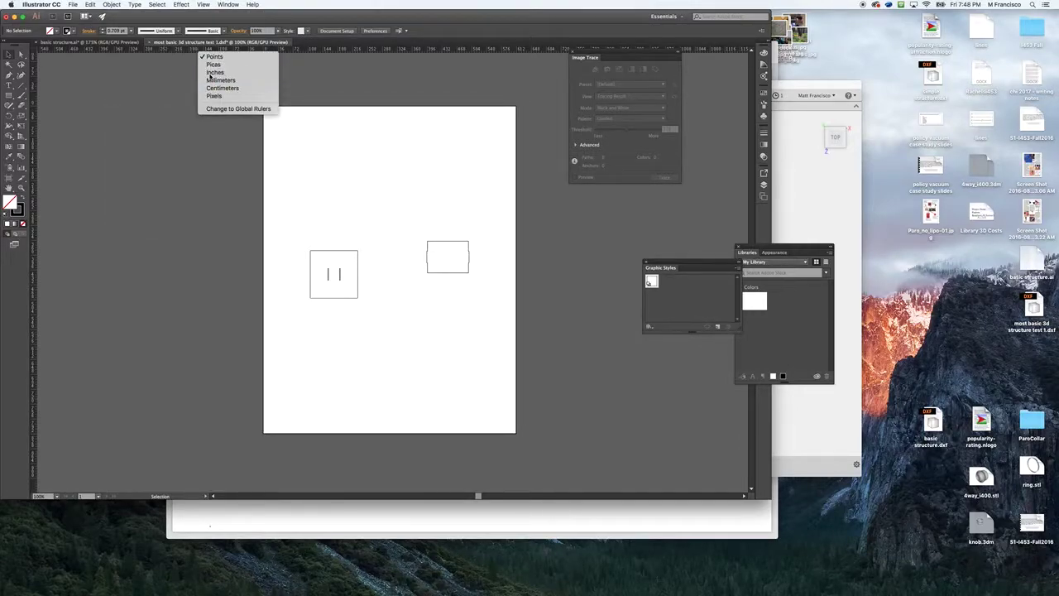
pyautogui.click(212, 73)
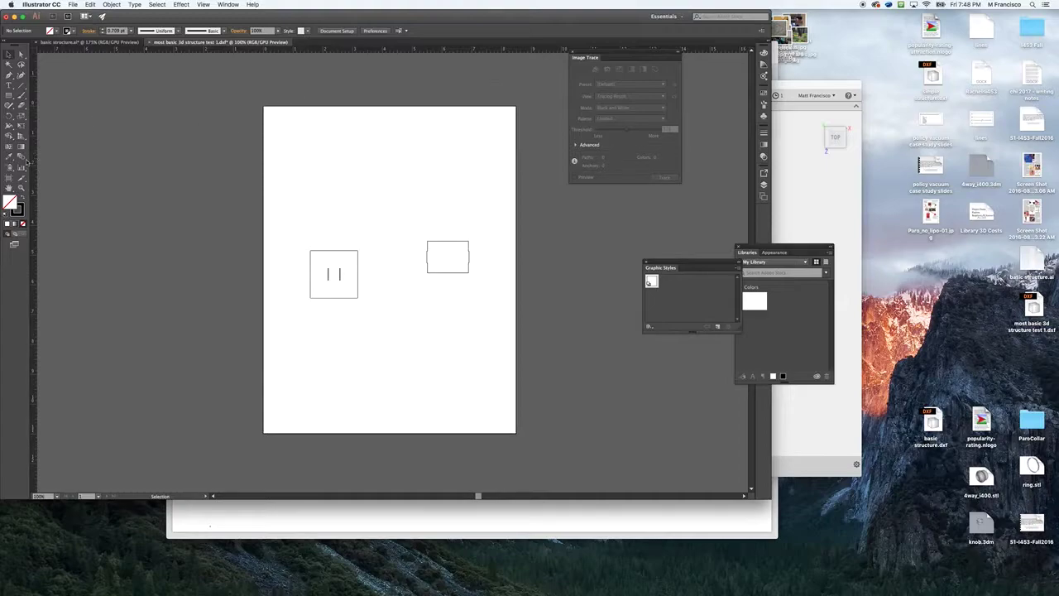
# Resize the imported document's artboard to 5 in wide and 3 in high
pyautogui.click(9, 179)
pyautogui.click(397, 31)
pyautogui.click(422, 31)
pyautogui.write('5')
pyautogui.press('Tab')
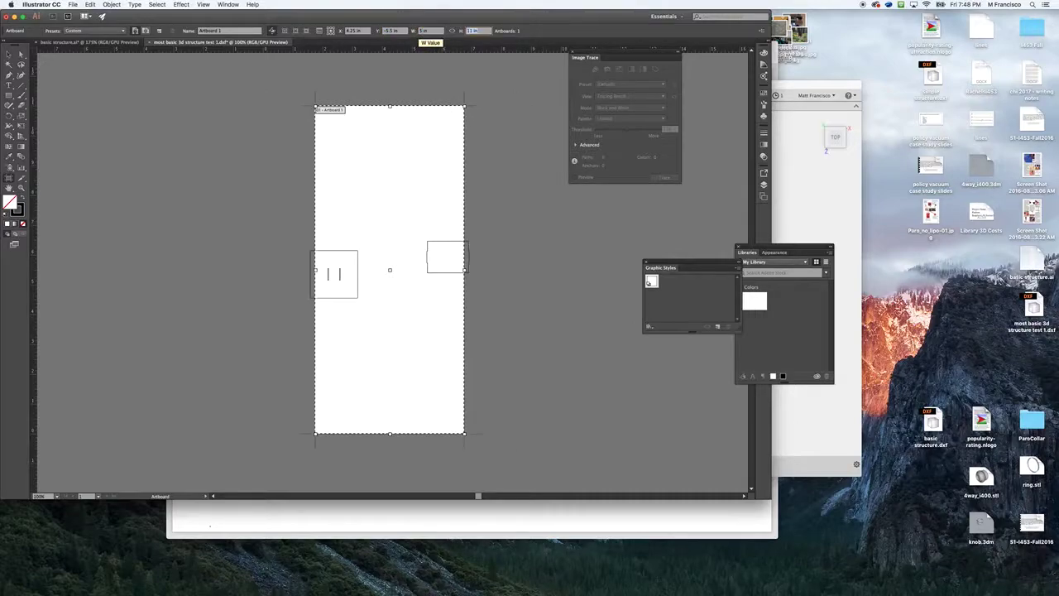
pyautogui.write('3')
pyautogui.press('Tab')
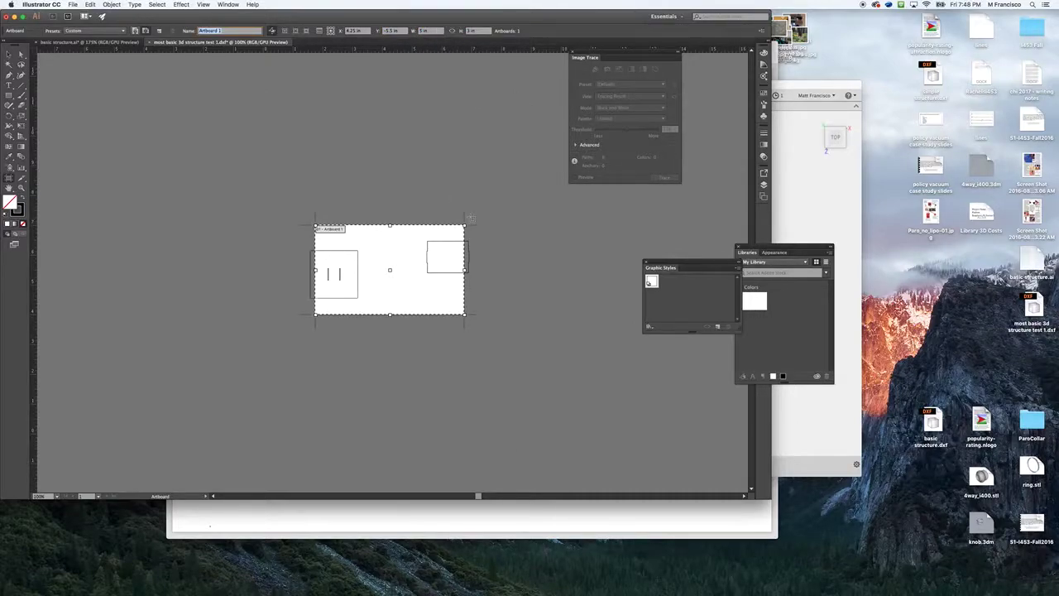
# Finish editing the artboard and move the square slotted panel with its two slots inside the artboard's upper-left corner
pyautogui.scroll(-5, 385, 244)
pyautogui.scroll(3, 385, 244)
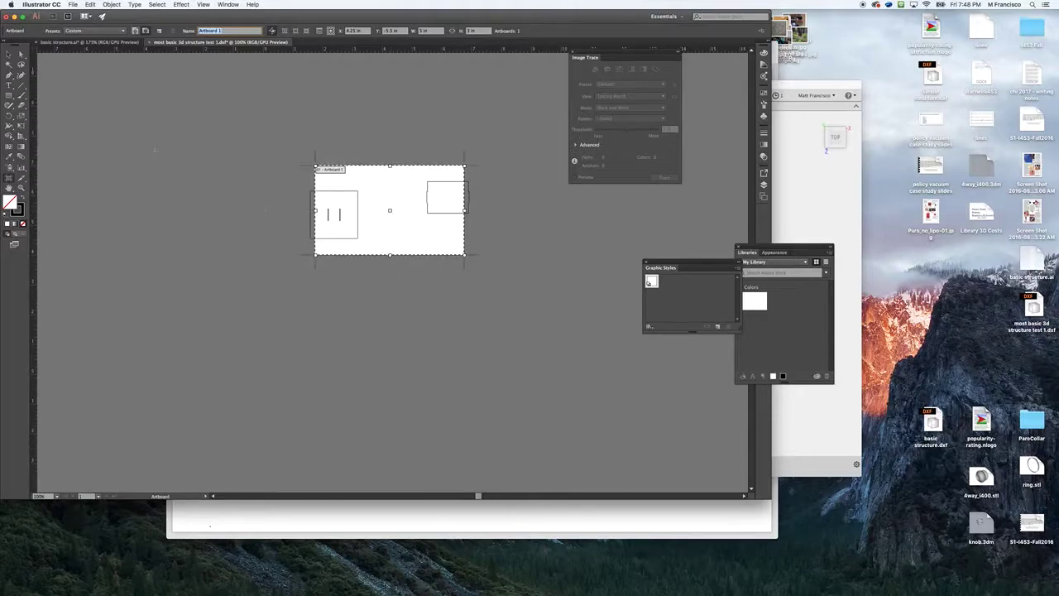
pyautogui.press('Escape')
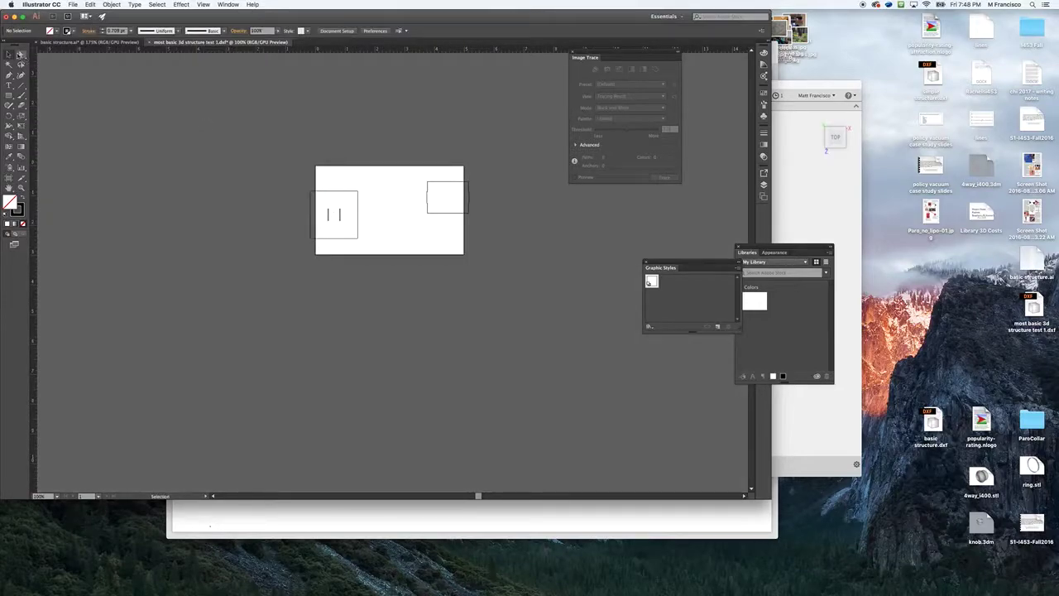
pyautogui.scroll(-1, 376, 203)
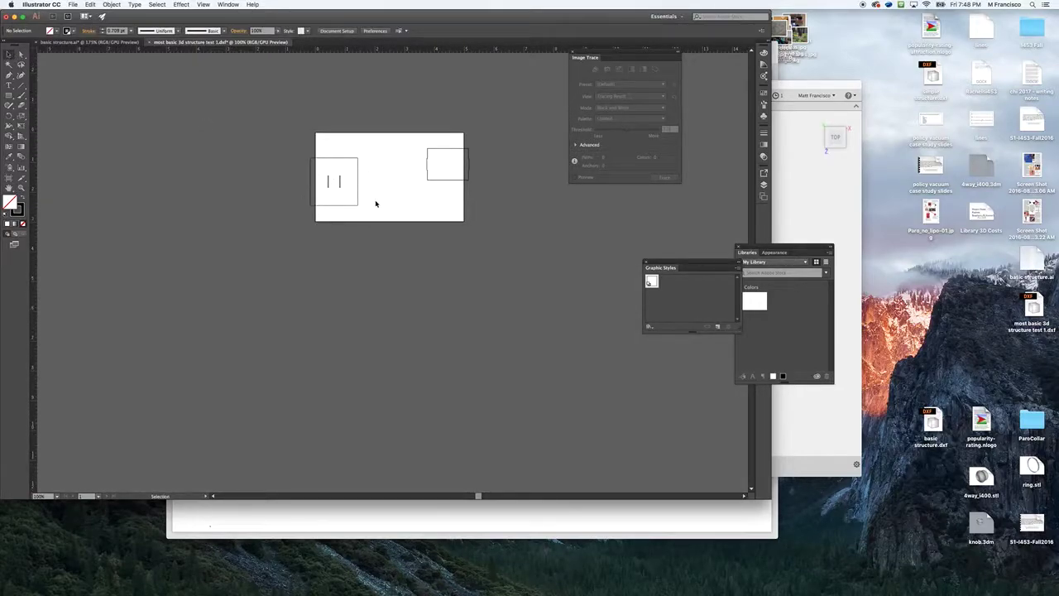
pyautogui.click(58, 496)
pyautogui.click(74, 488)
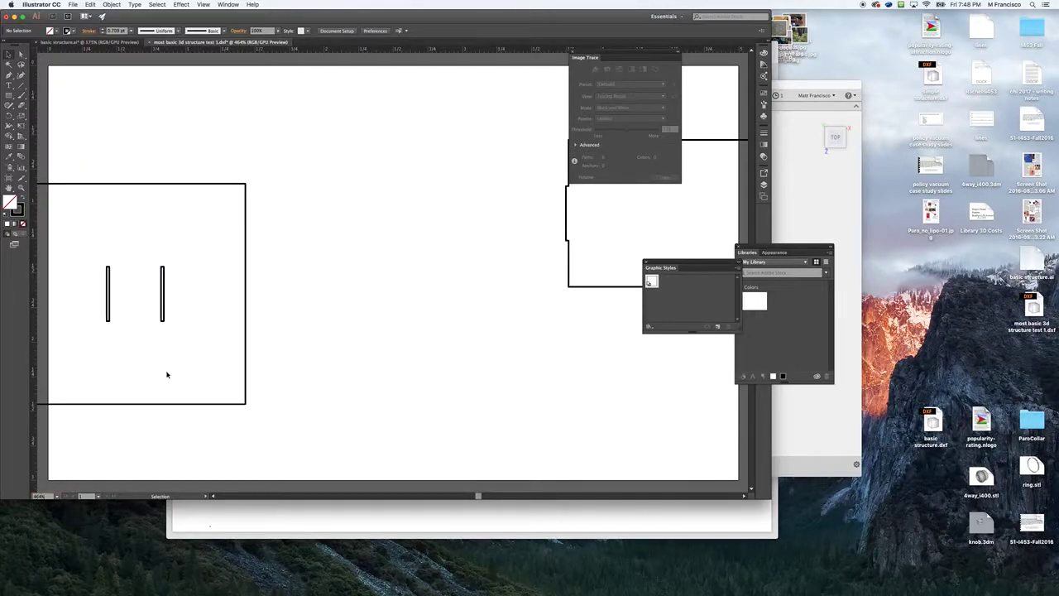
pyautogui.hscroll(-3, 153, 428)
pyautogui.hscroll(5, 153, 428)
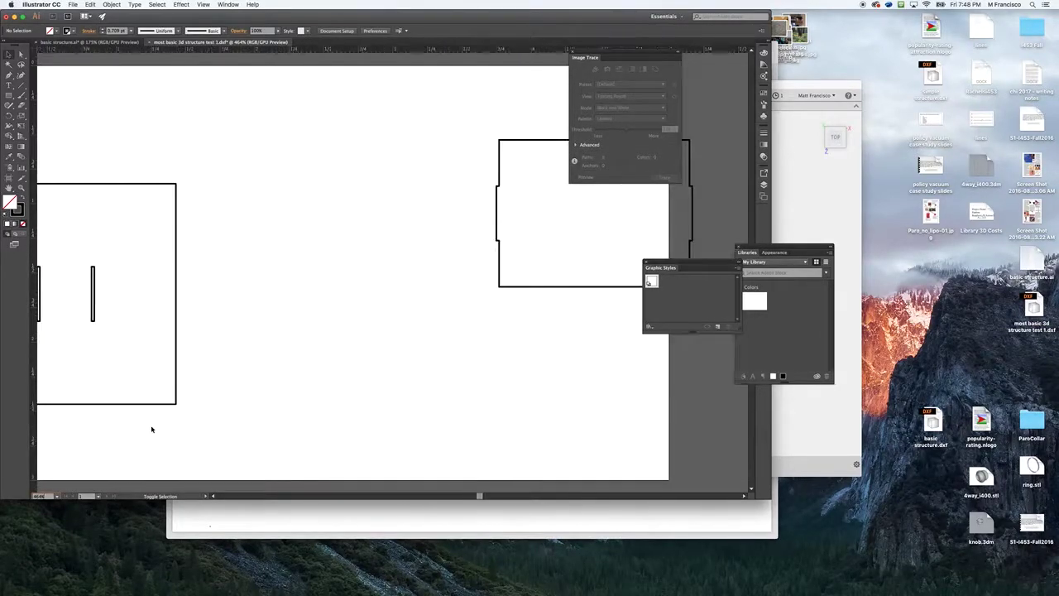
pyautogui.click(57, 496)
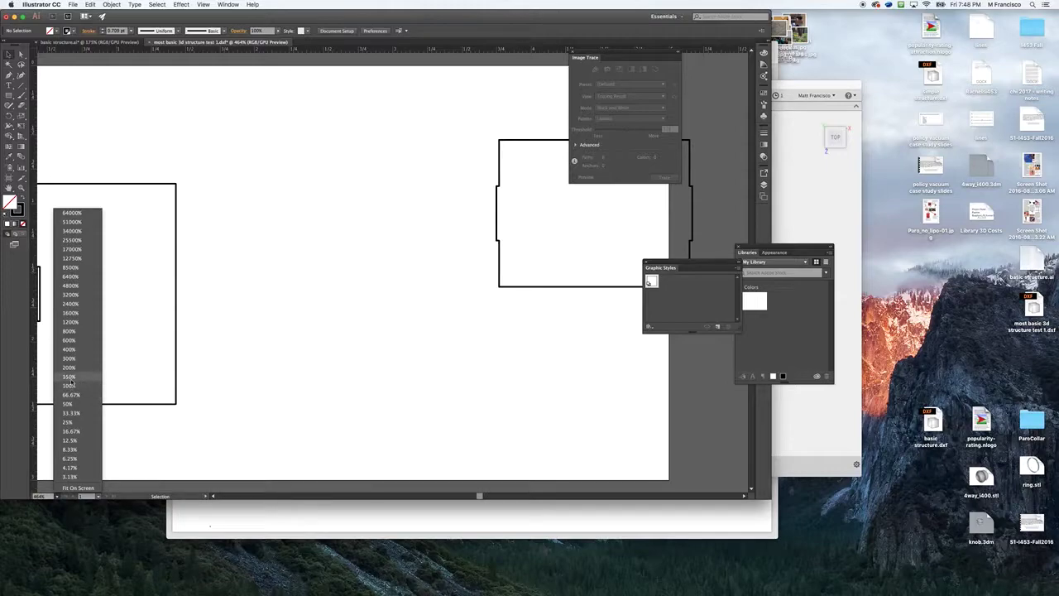
pyautogui.click(71, 368)
pyautogui.moveTo(190, 227); pyautogui.dragTo(322, 335)
pyautogui.moveTo(296, 265); pyautogui.dragTo(308, 220)
# Move the smaller tabbed panel fully onto the artboard, directly to the right of the square slotted panel
pyautogui.click(414, 197)
pyautogui.click(515, 230)
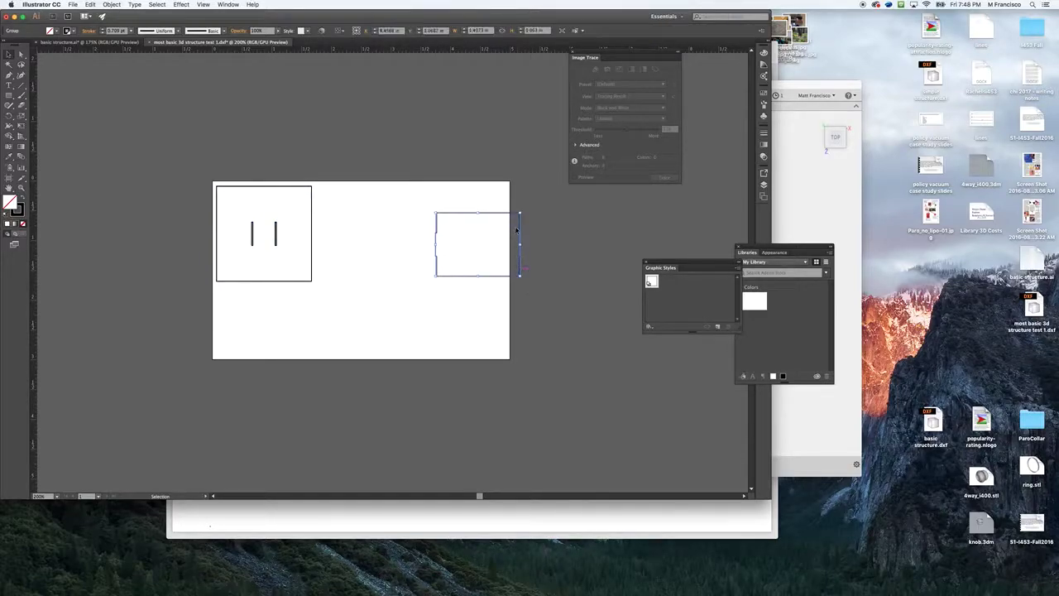
pyautogui.moveTo(503, 215); pyautogui.dragTo(386, 195)
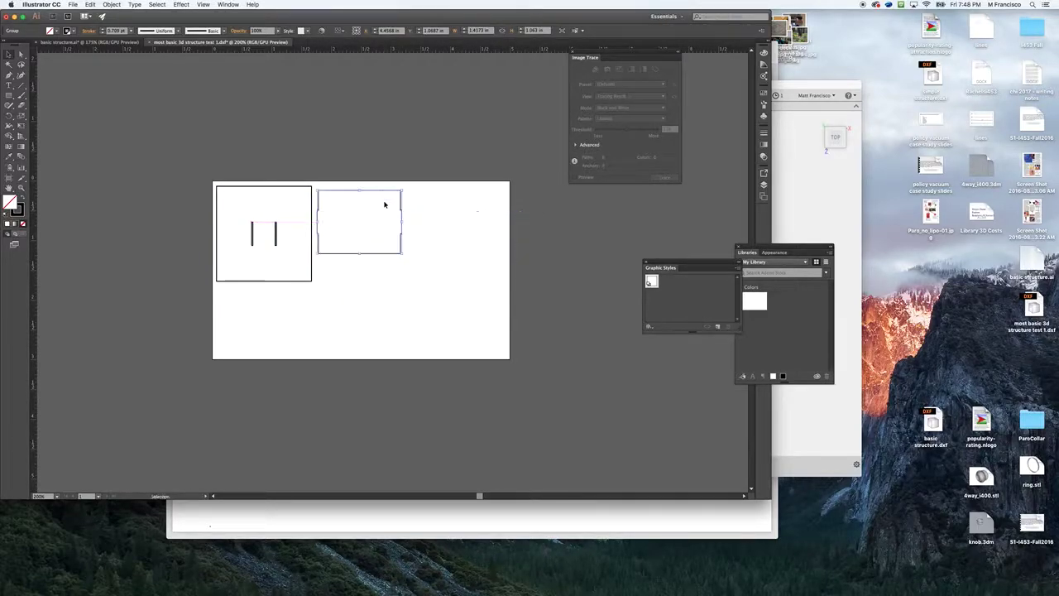
# Select both panels, including the slots, and duplicate them by copying and pasting
pyautogui.click(316, 289)
pyautogui.moveTo(421, 321); pyautogui.dragTo(178, 161)
pyautogui.press('super+c')
pyautogui.press('super+v')
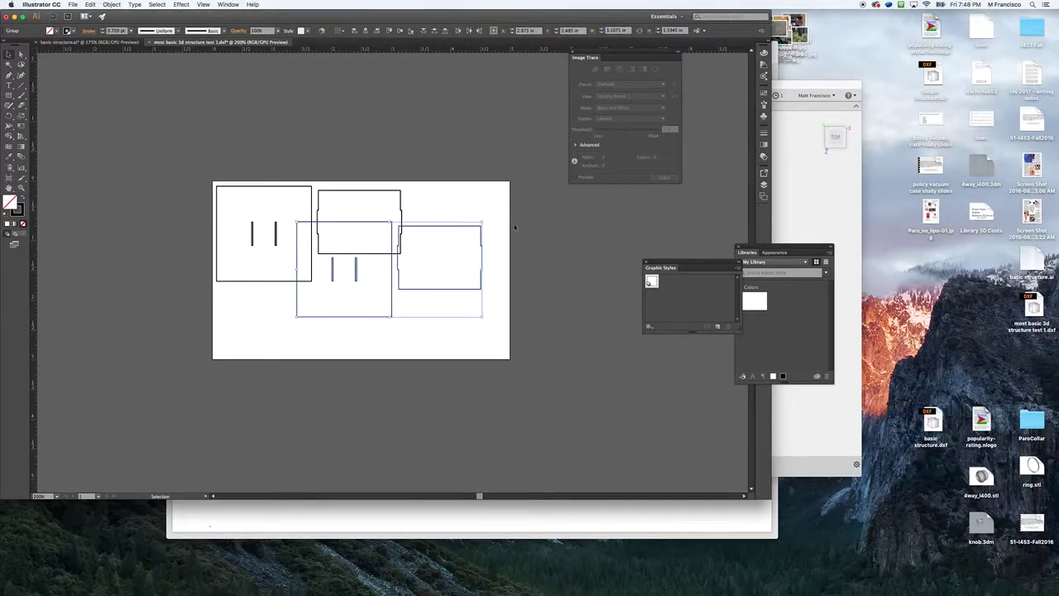
# Arrange the copies without overlap: the tabbed copy below the original square panel and the square copy below the original tabbed panel
pyautogui.moveTo(486, 220); pyautogui.dragTo(321, 317)
pyautogui.moveTo(308, 252); pyautogui.dragTo(235, 289)
pyautogui.click(464, 261)
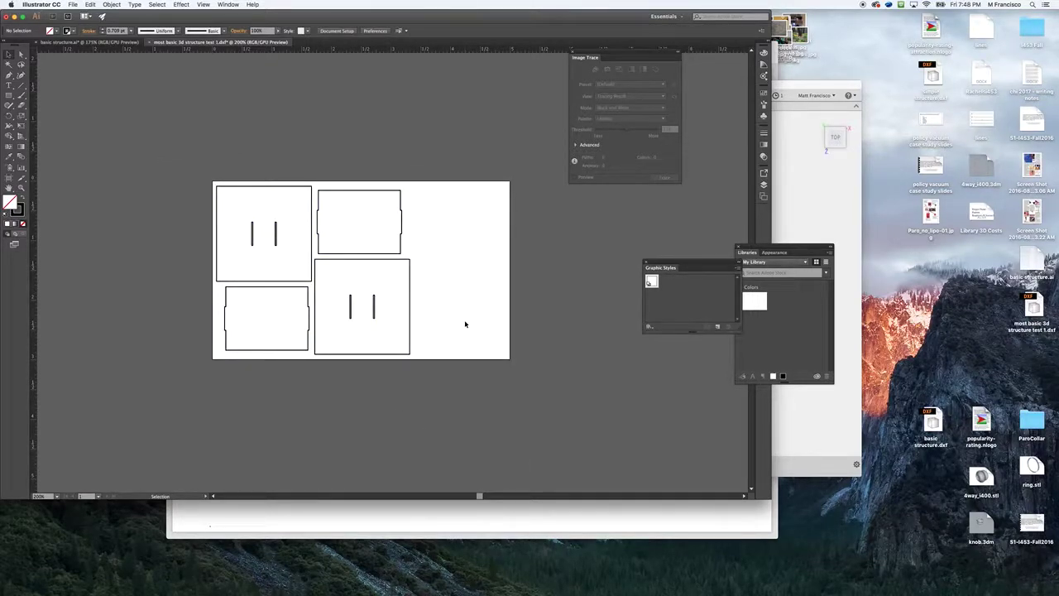
# Set the stroke weight of all panel and slot outlines to 0.1 pt and deselect the artwork
pyautogui.scroll(-5, 234, 265)
pyautogui.press('super+a')
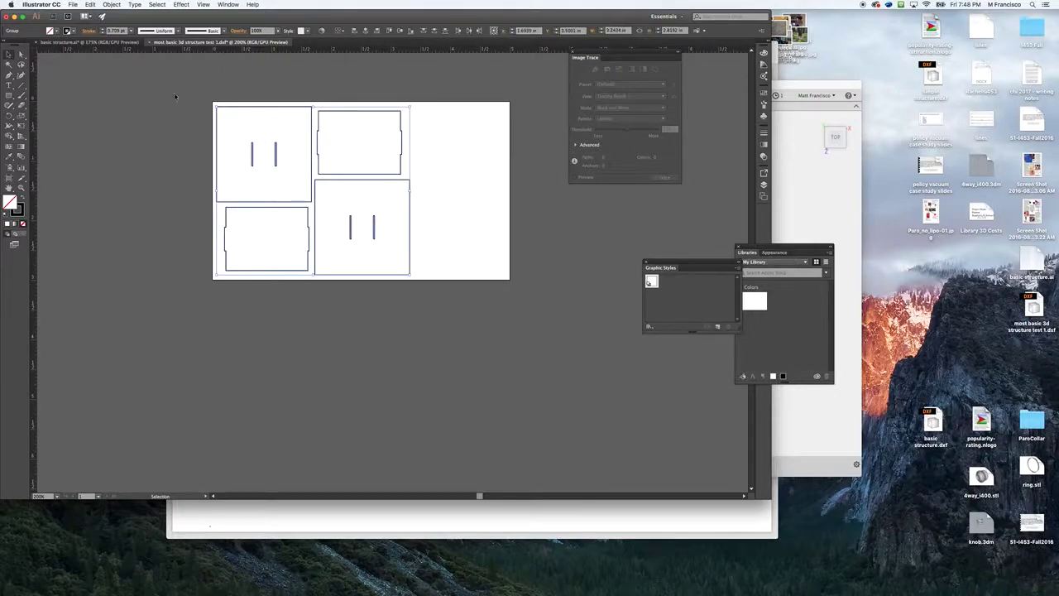
pyautogui.doubleClick(117, 30)
pyautogui.write('.1')
pyautogui.press('Return')
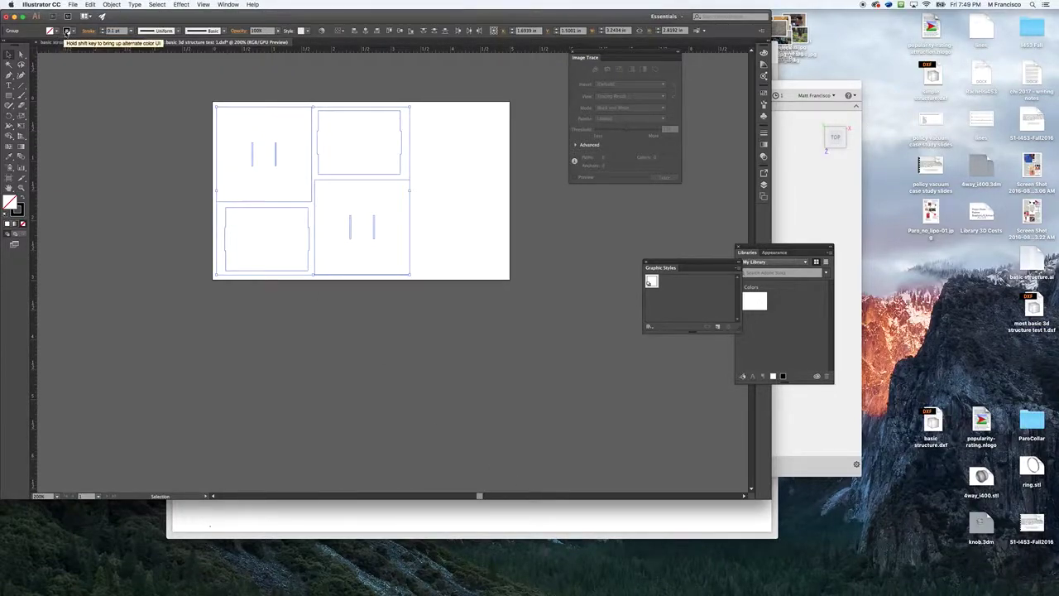
pyautogui.click(67, 31)
pyautogui.click(144, 94)
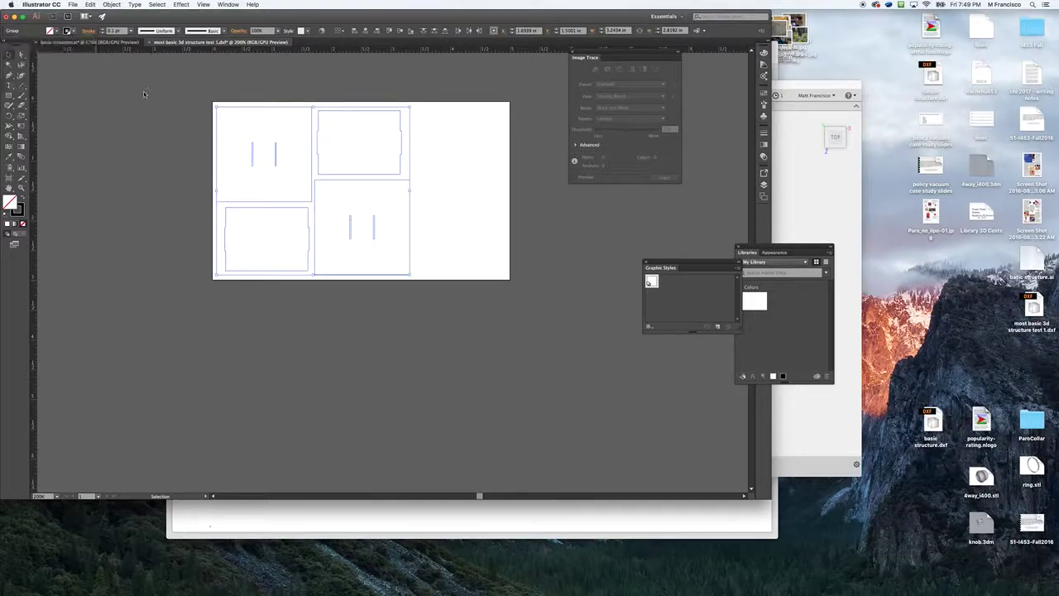
pyautogui.click(147, 115)
pyautogui.press('super+Tab')
pyautogui.press('super+Tab')
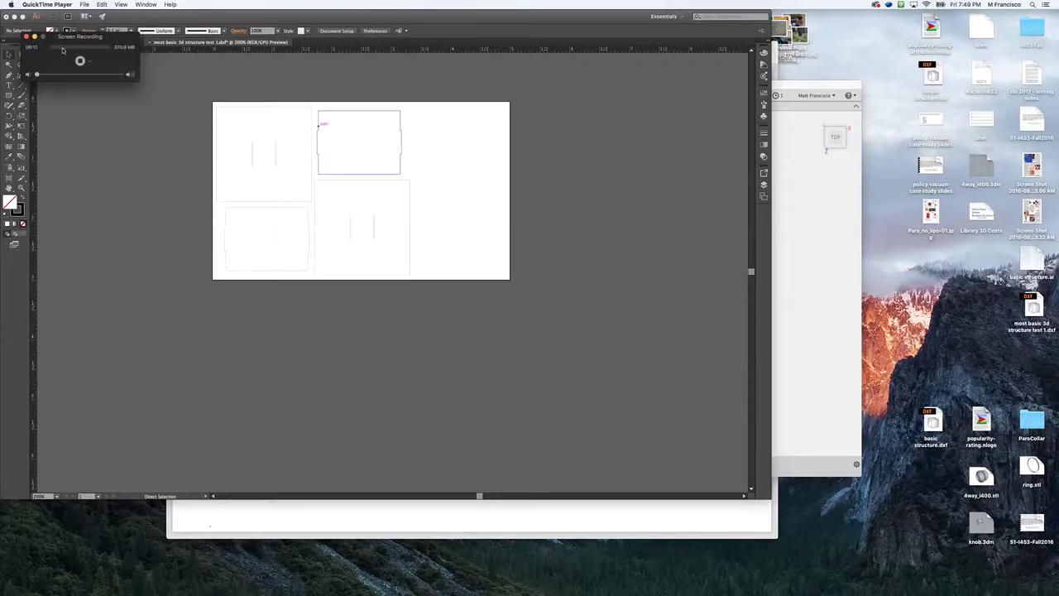